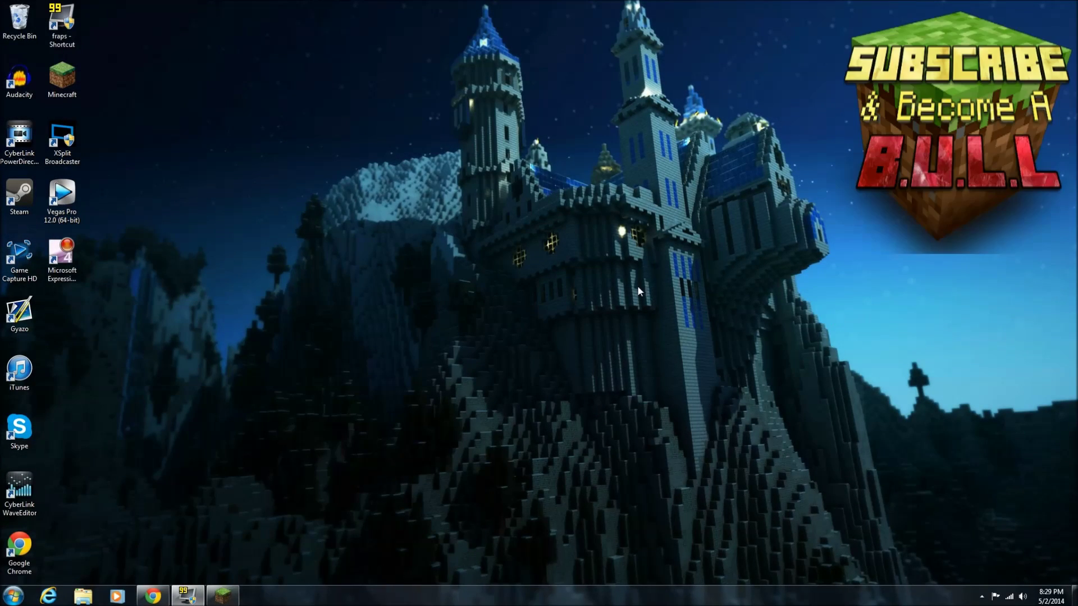
drag(266, 120, 786, 458)
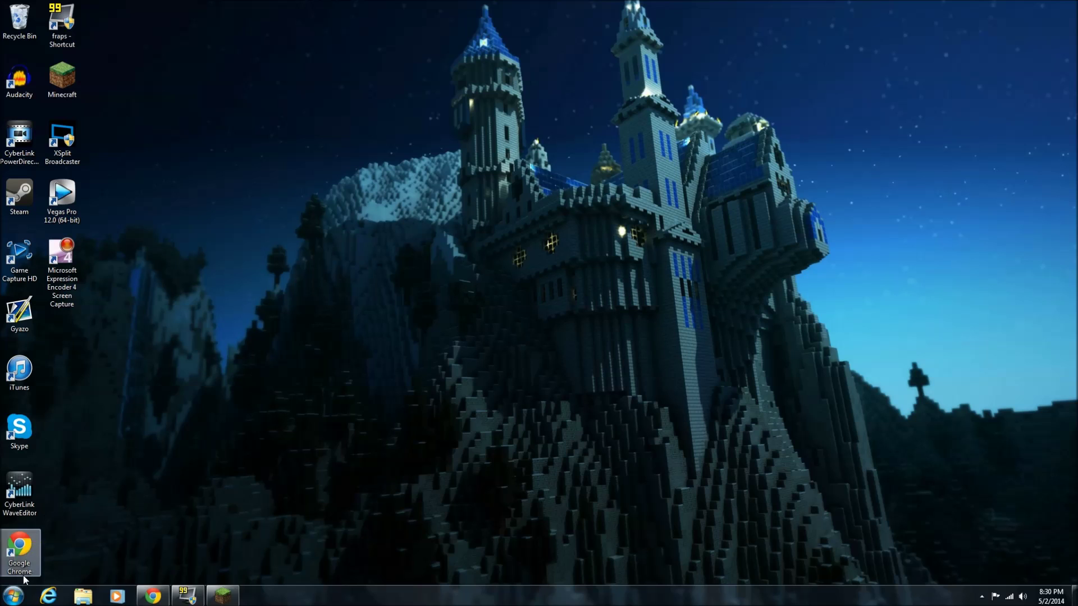
click(12, 595)
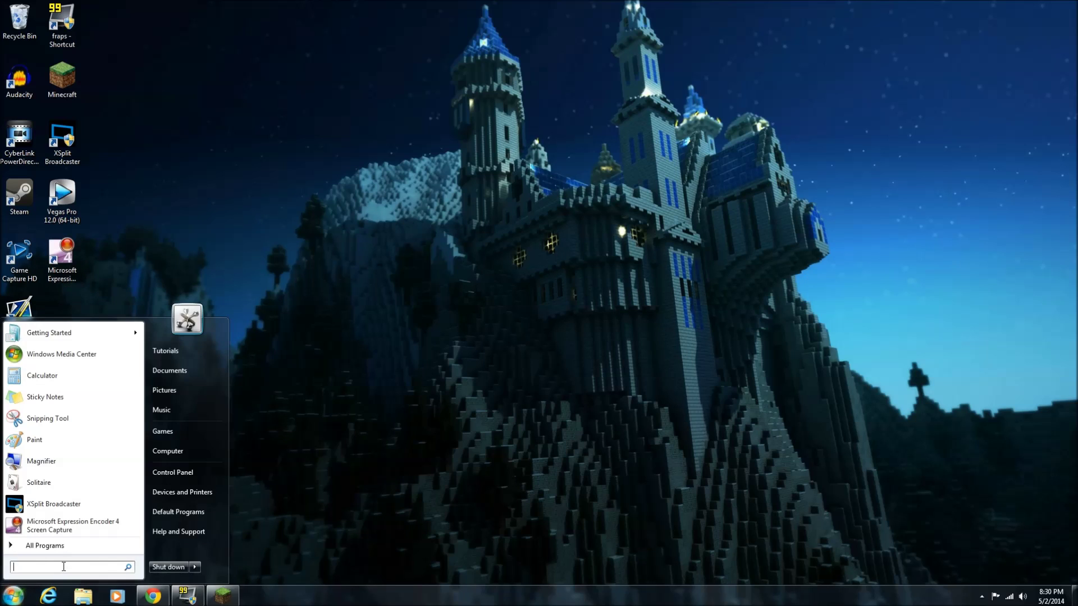
text(%appdata)
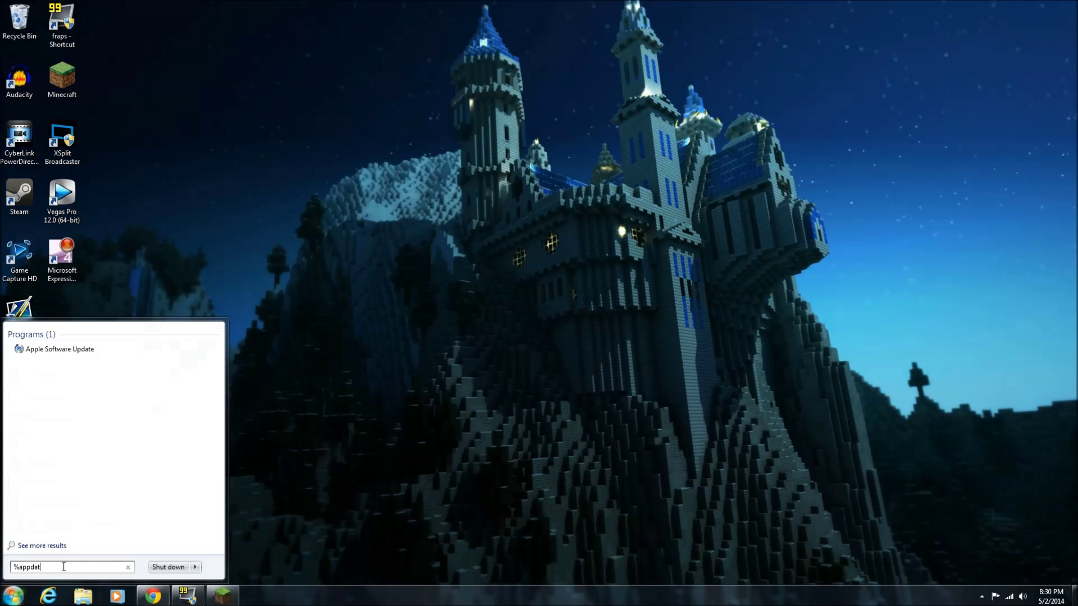
key(BackSpace)
key(BackSpace)
key(BackSpace)
key(BackSpace)
key(BackSpace)
key(BackSpace)
key(BackSpace)
key(BackSpace)
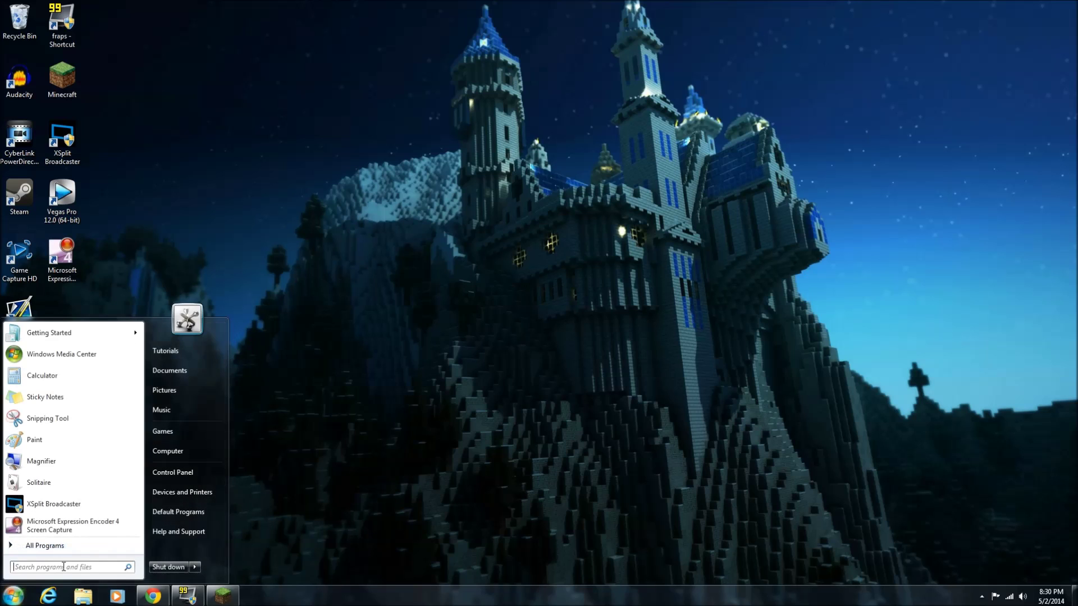
click(391, 398)
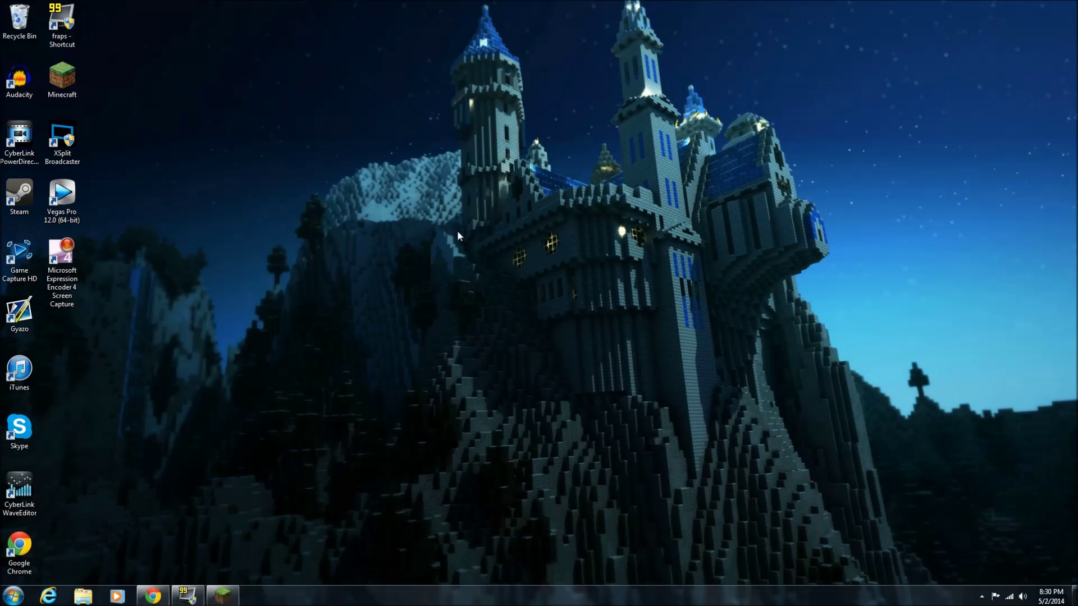
- Bring up the Minecraft Launcher and log in with the account username and password
click(223, 596)
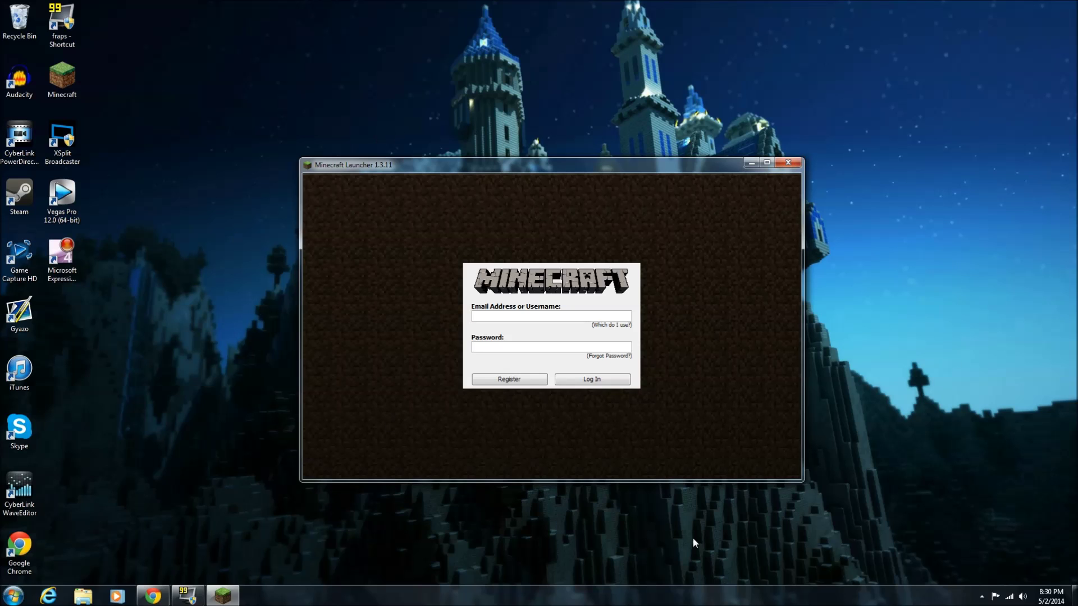
double_click(652, 164)
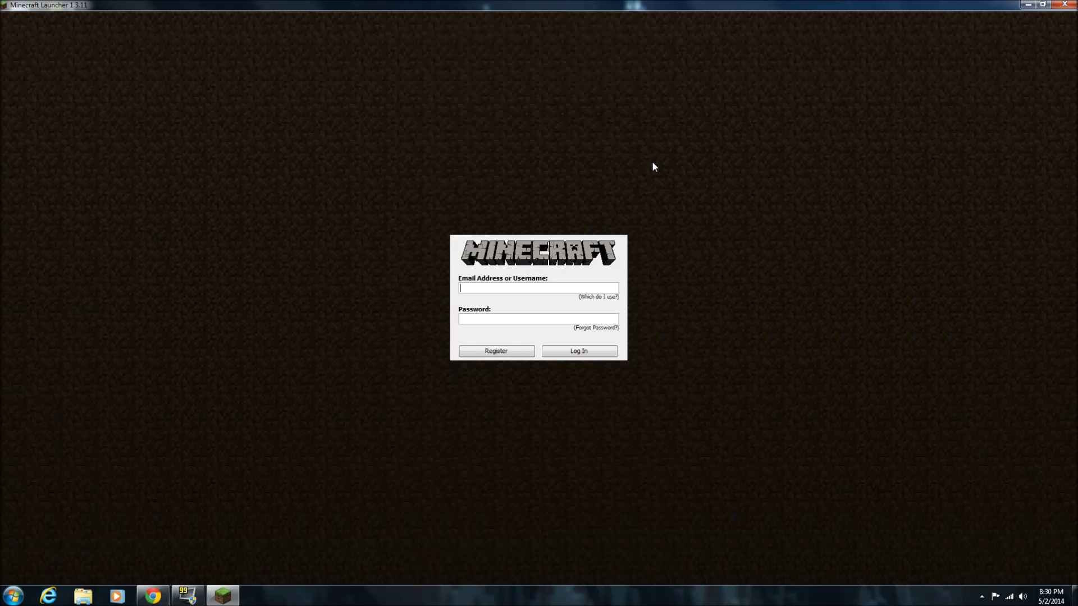
double_click(597, 5)
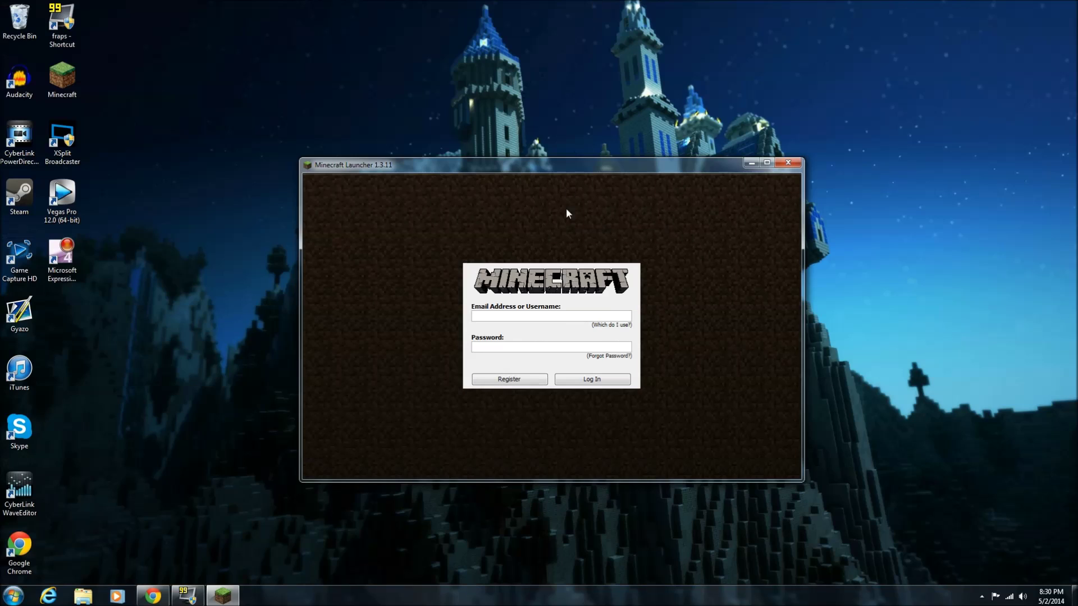
double_click(570, 164)
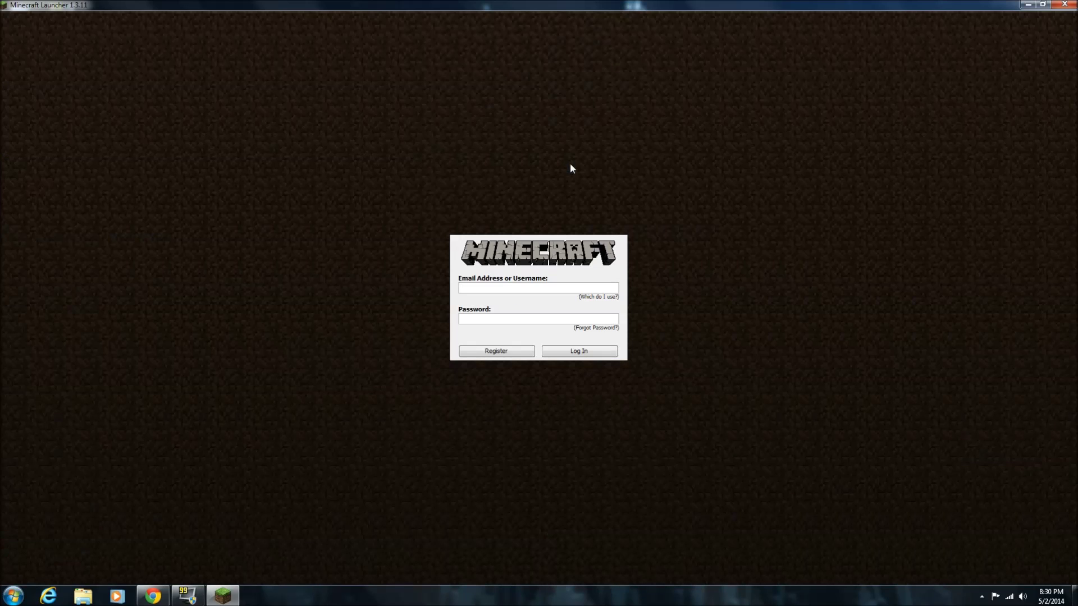
double_click(557, 6)
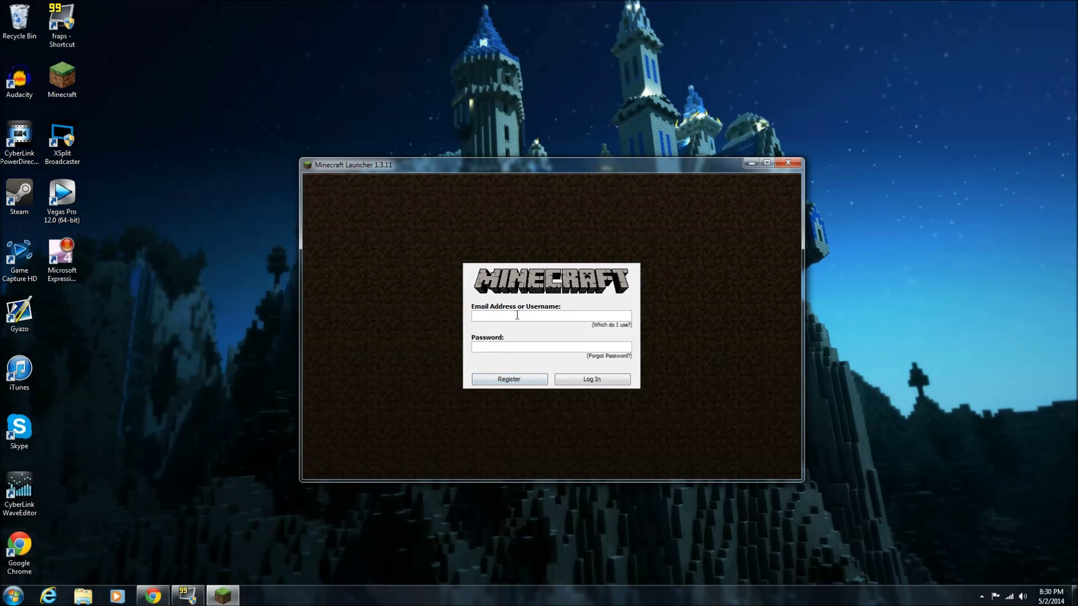
text(aybull)
key(Tab)
text(•••••••)
key(Return)
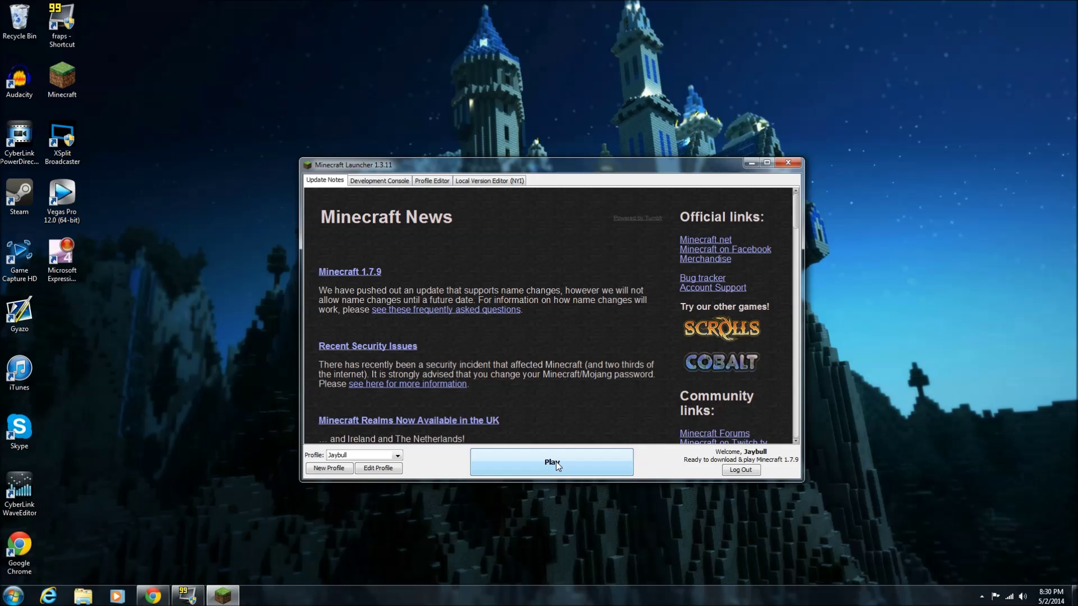
- Launch Minecraft 1.7.9 with the selected profile and minimize the launcher window
click(556, 462)
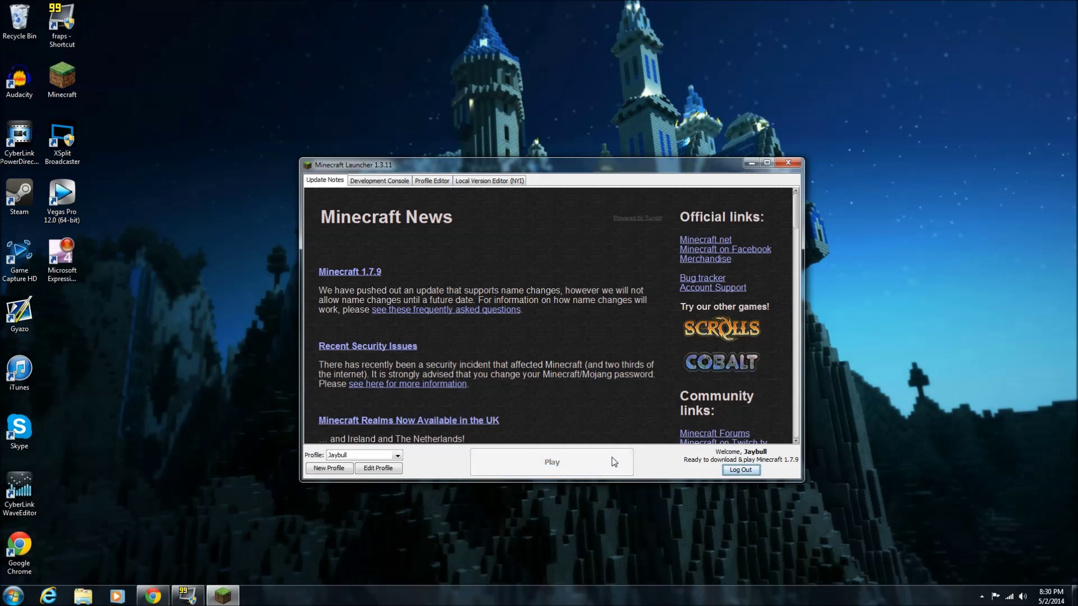
click(751, 163)
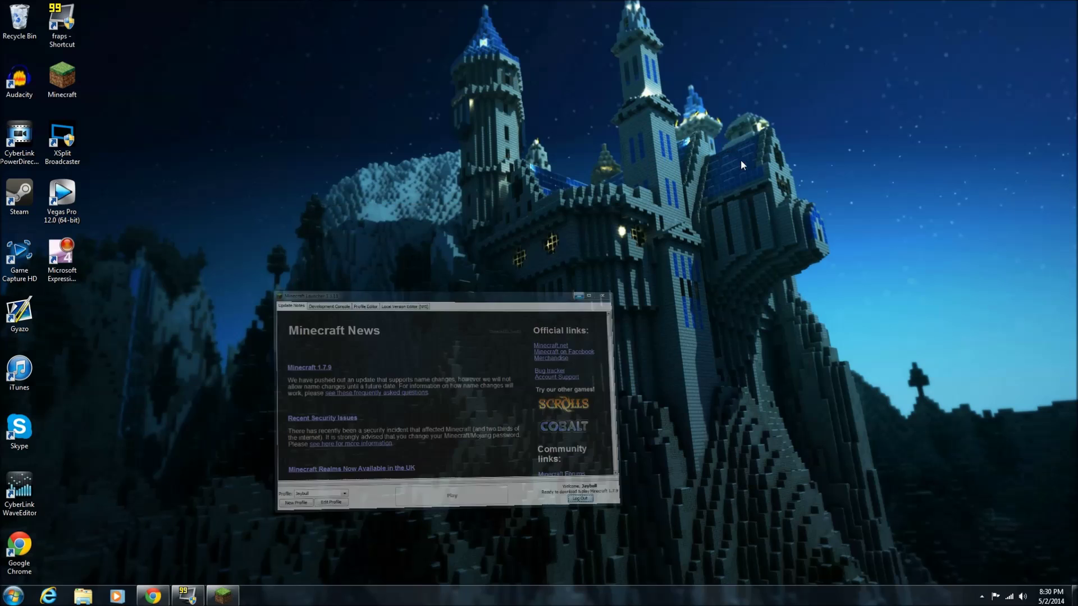
- Switch to Google Chrome and go to google.com
click(152, 596)
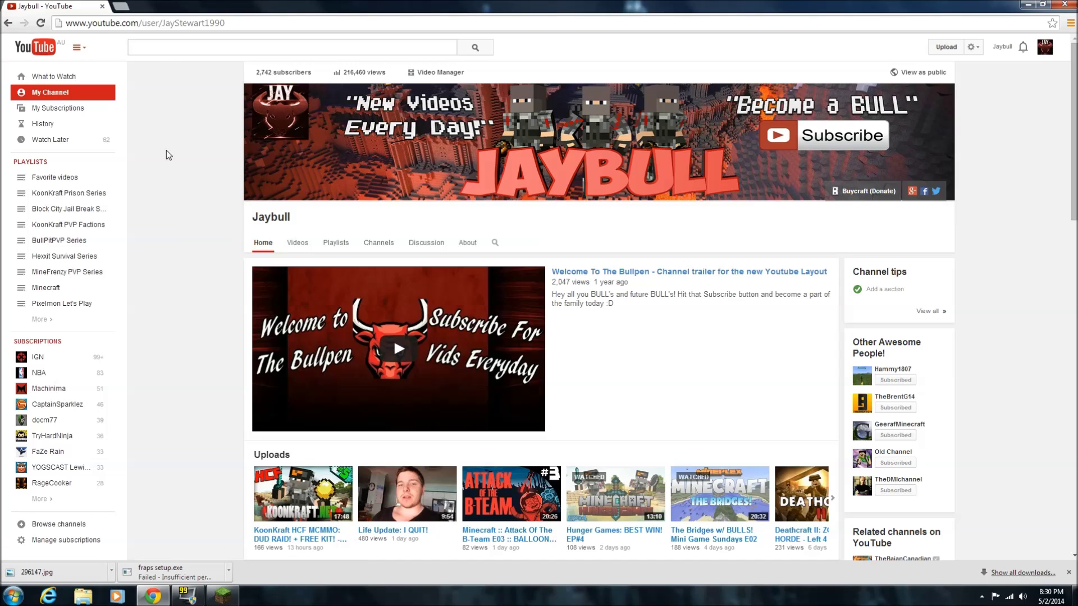
click(174, 24)
text(google.com)
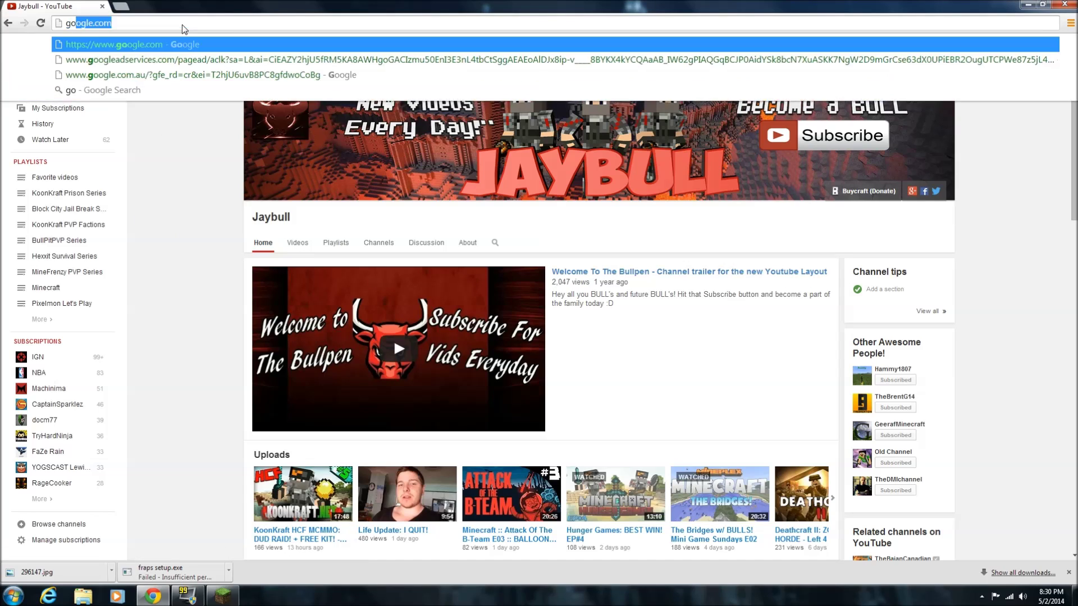
key(Return)
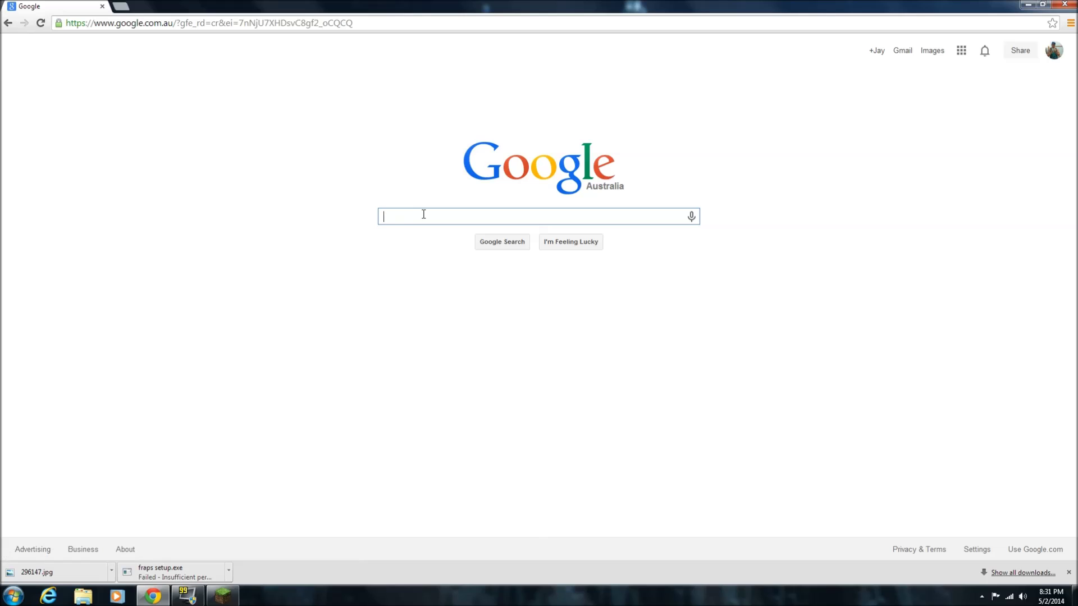
- Search Google for "Optifine" and open the Downloads page of the optifine.net site
text(Optifine)
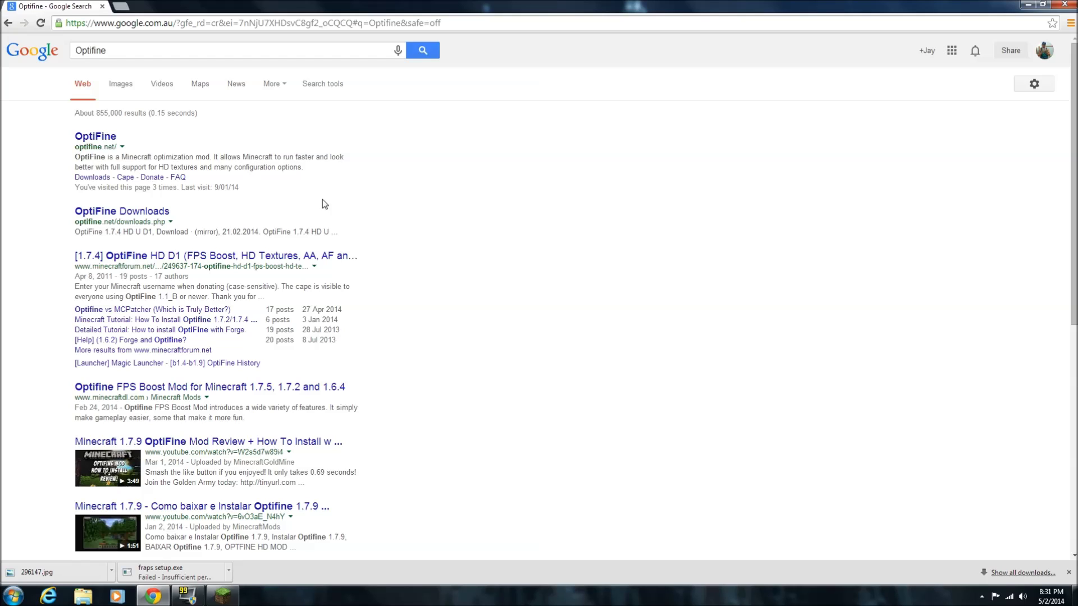
click(102, 142)
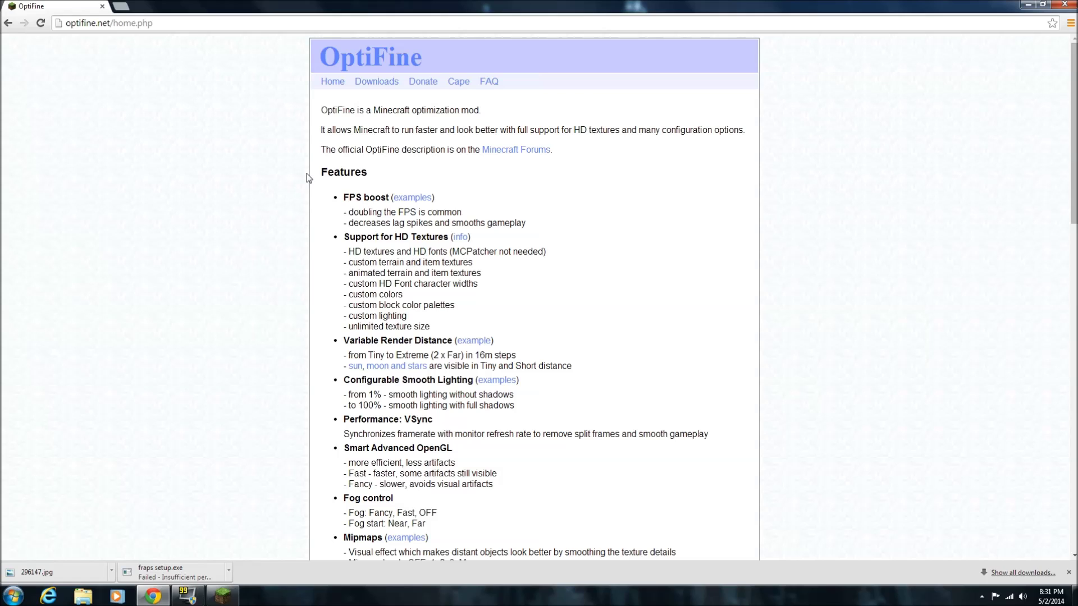
click(376, 84)
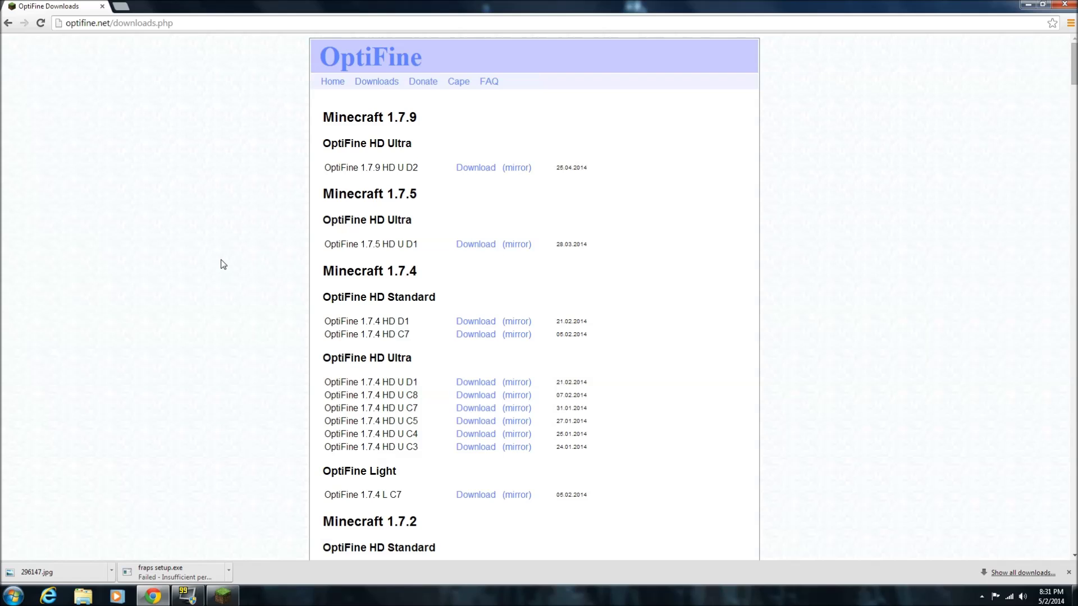
- Examine the OptiFine download list, comparing the Standard, Ultra and Light builds across Minecraft versions, especially the 1.7.9 HD U D2 entry
scroll(225, 266, down, 8)
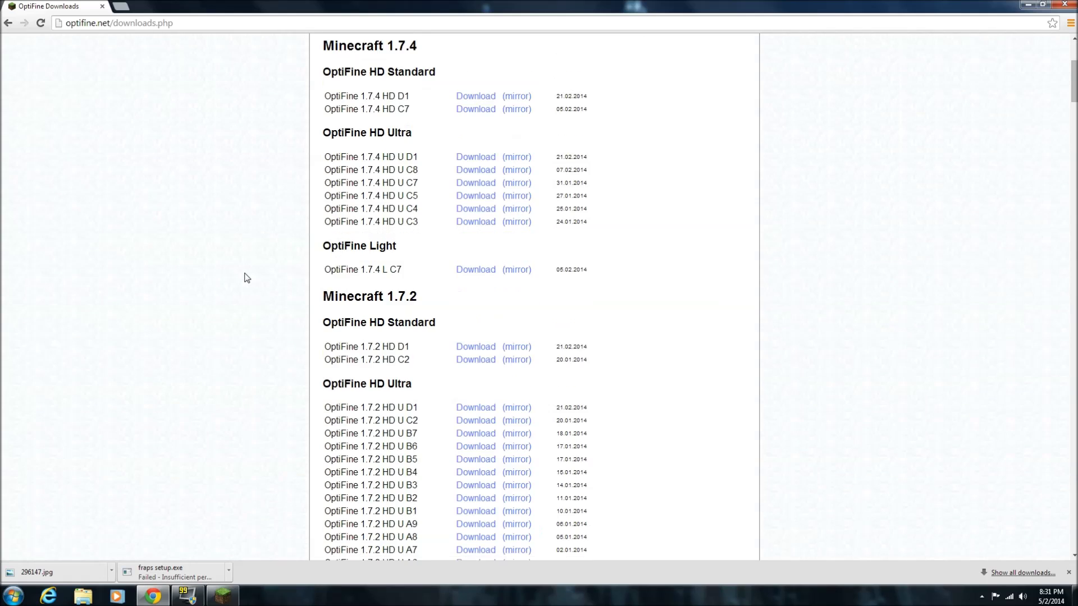
scroll(247, 278, down, 3)
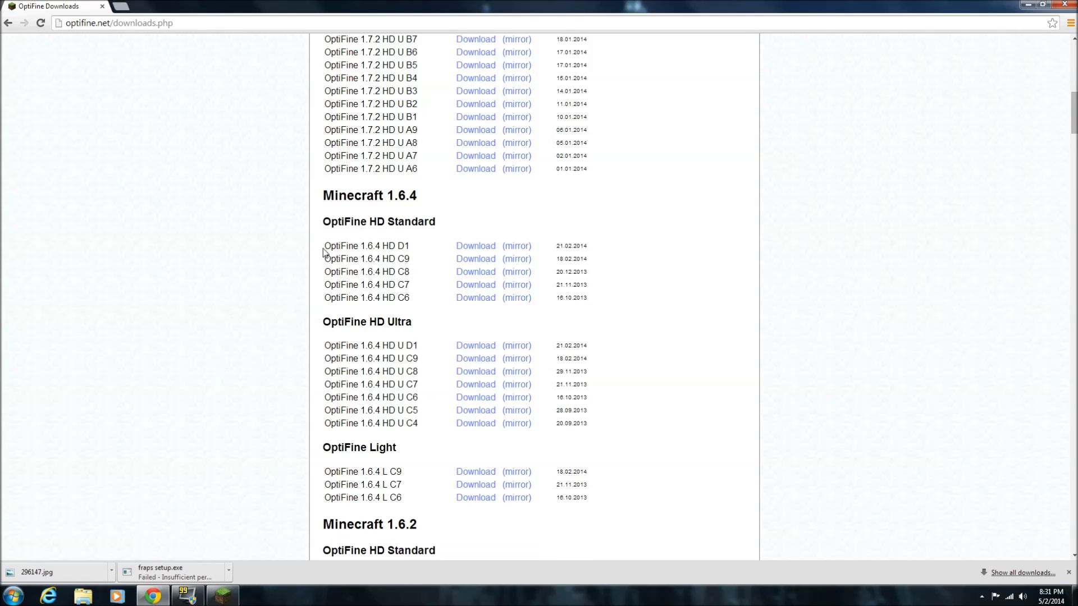
drag(325, 249, 681, 529)
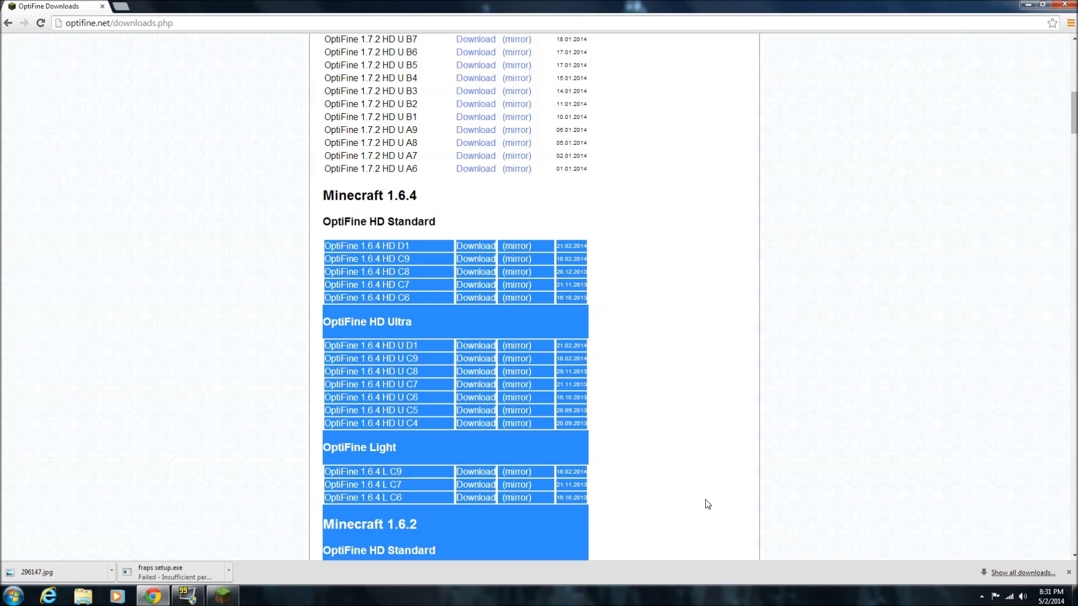
click(227, 354)
scroll(176, 327, up, 12)
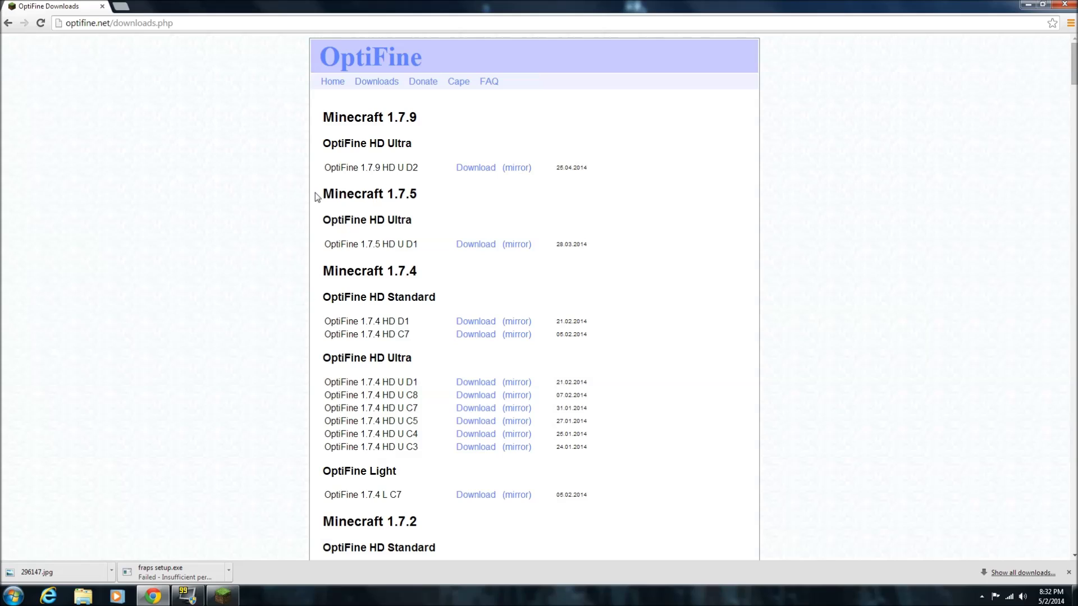
drag(327, 165, 422, 168)
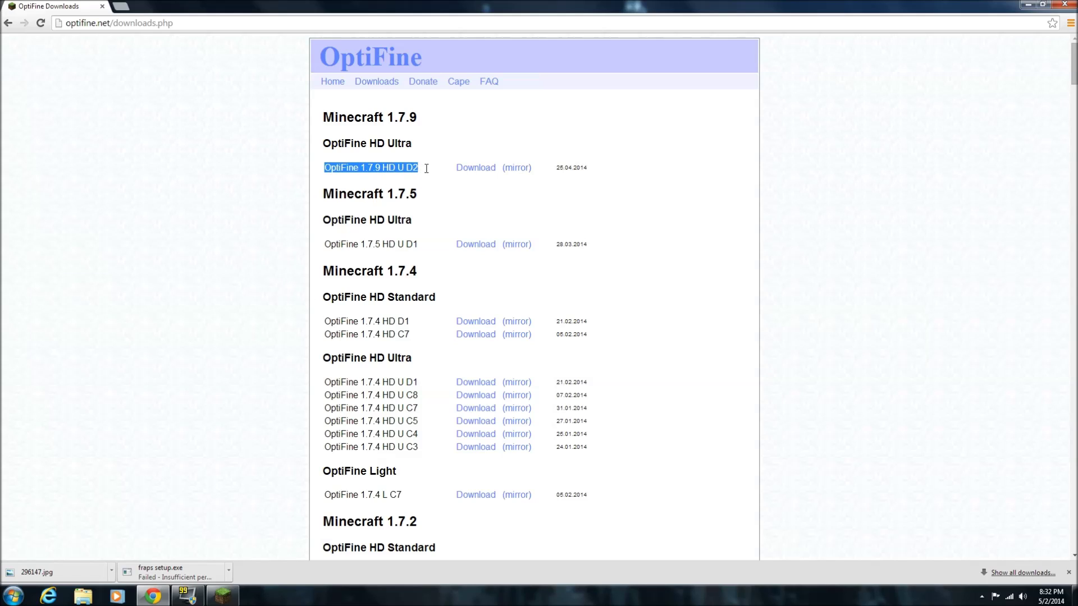
click(437, 199)
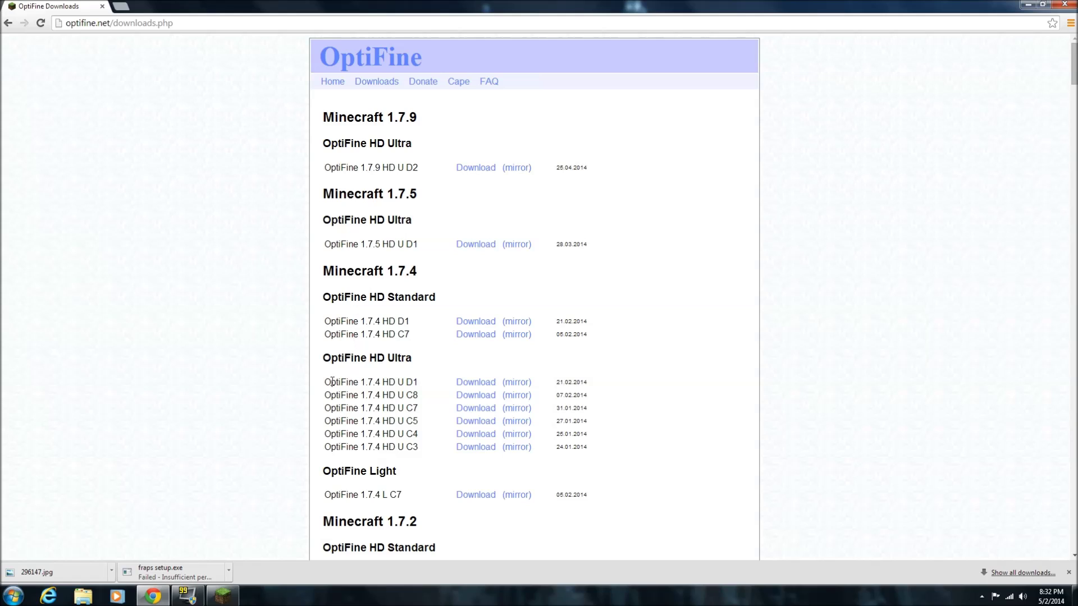
drag(324, 386, 433, 384)
click(428, 406)
scroll(421, 436, down, 1)
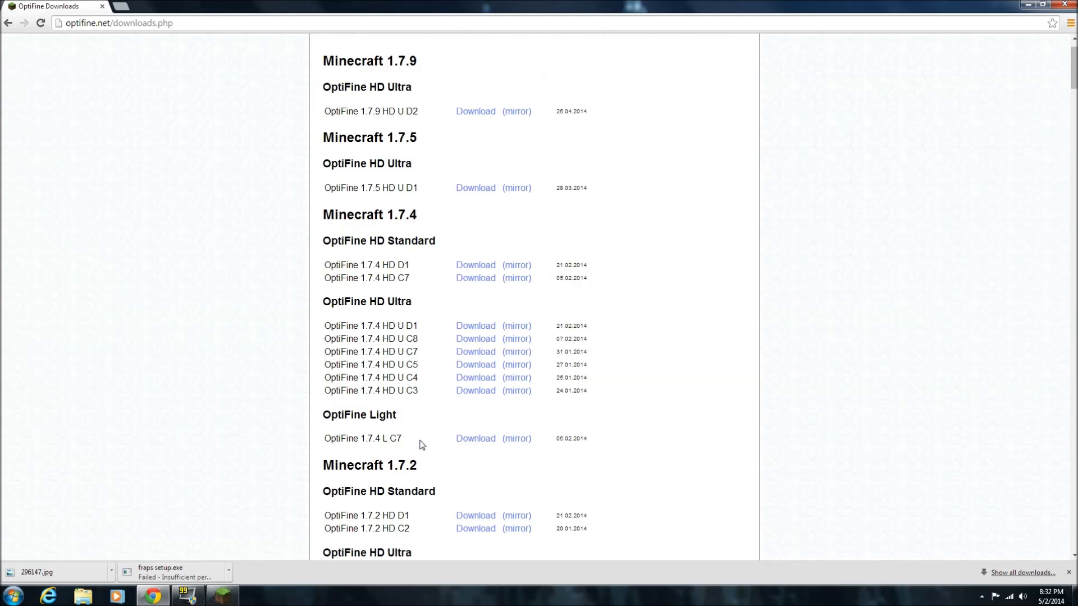
drag(419, 516, 341, 447)
click(308, 373)
scroll(332, 287, up, 1)
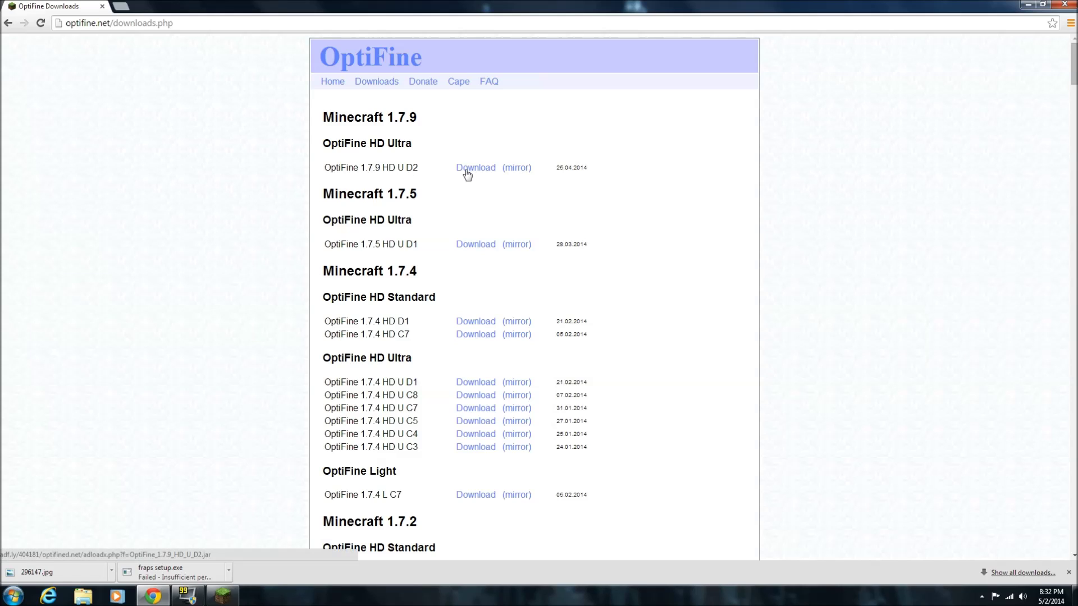
drag(325, 167, 612, 168)
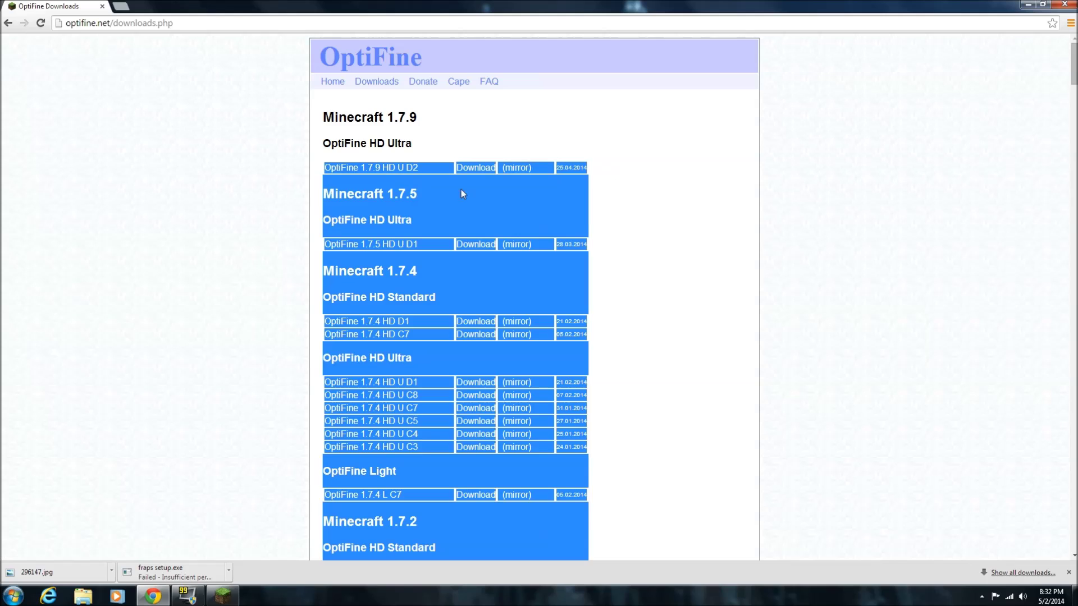
click(657, 210)
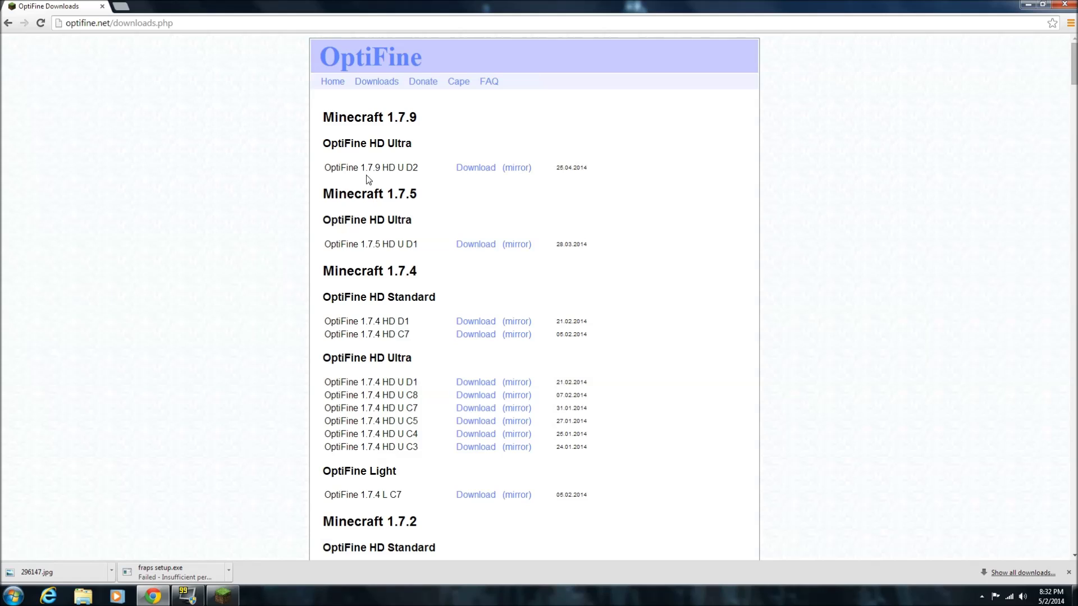
drag(314, 166, 641, 178)
click(640, 177)
drag(325, 166, 435, 166)
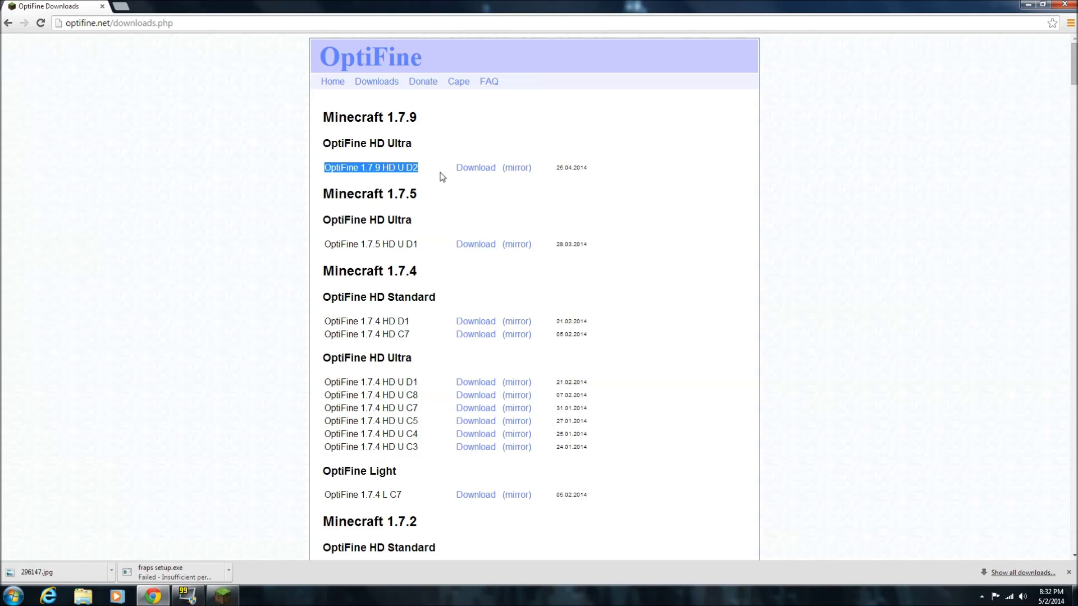
click(442, 177)
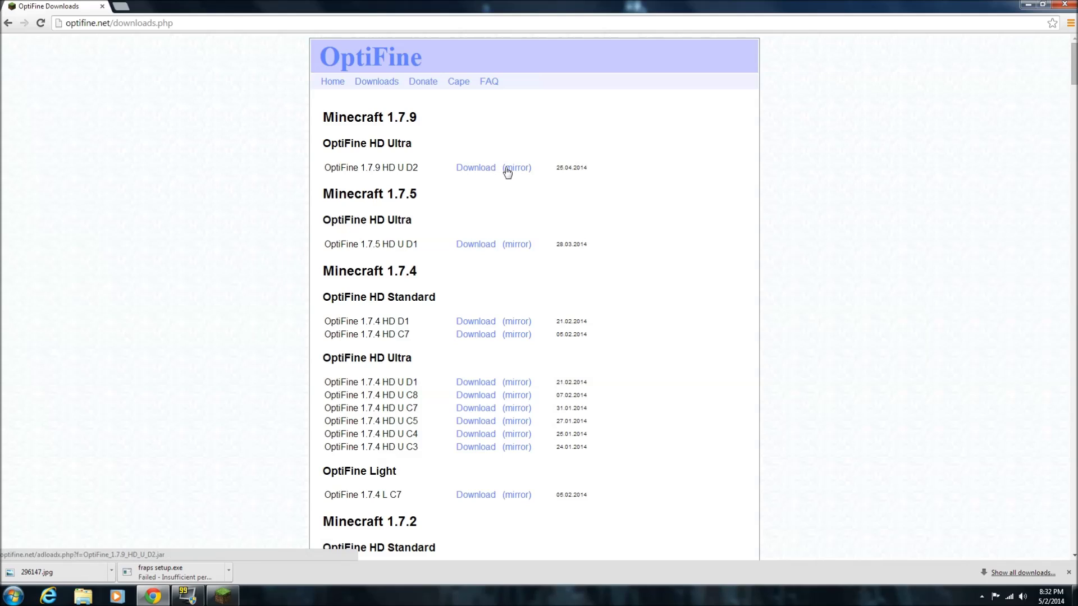
- Download OptiFine_1.7.9_HD_U_D2.jar from the main download link, skipping the ad page and keeping the flagged file
click(474, 168)
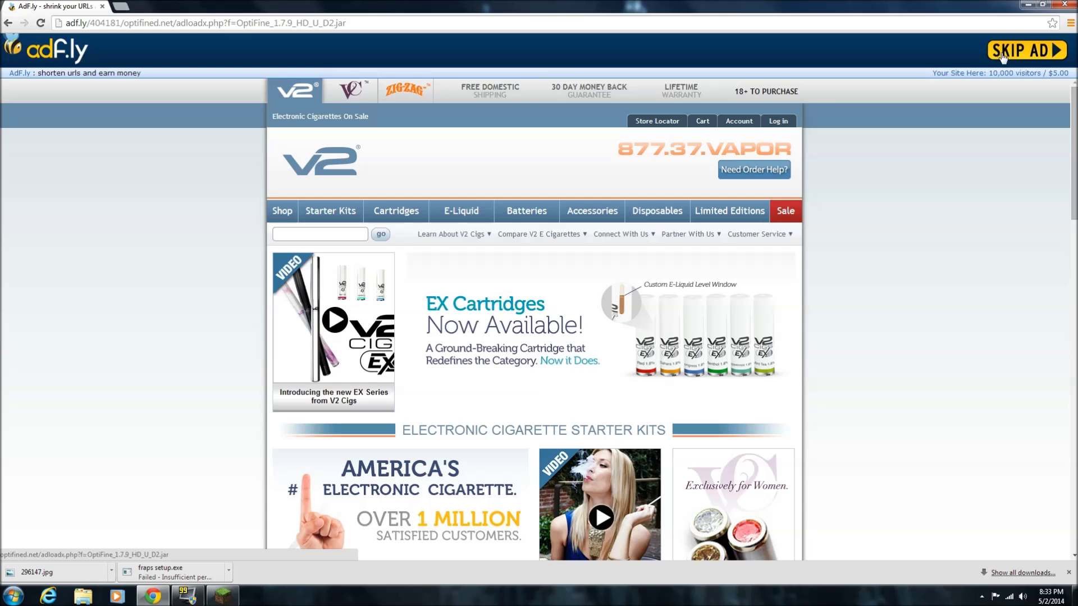
click(1035, 51)
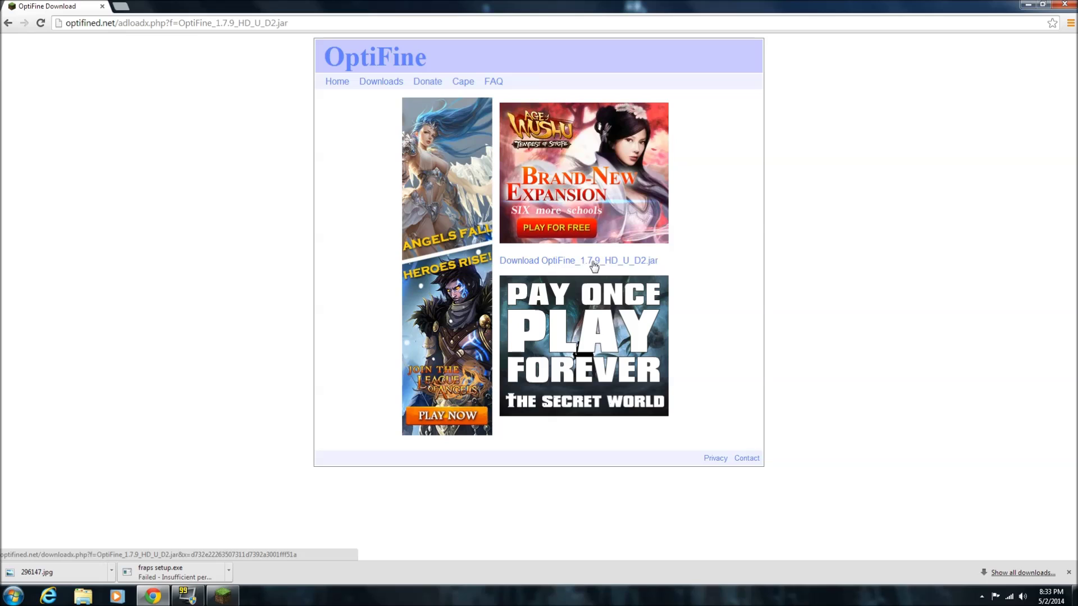
click(629, 262)
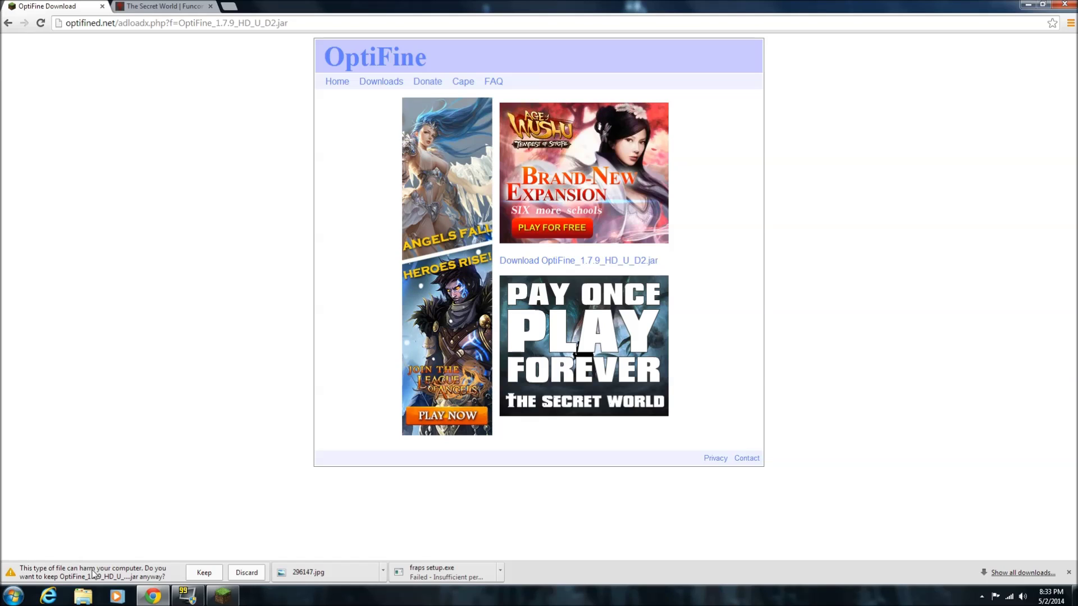
click(202, 573)
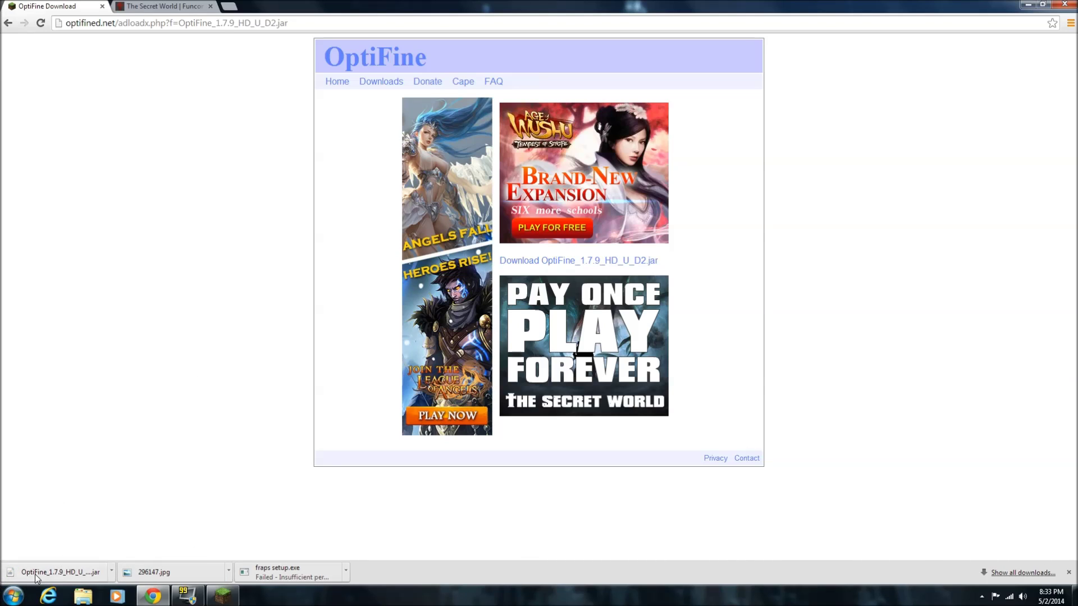
- Copy the downloaded OptiFine_1.7.9_HD_U_D2.jar from the browser's downloads onto the desktop and minimize the browser
double_click(766, 10)
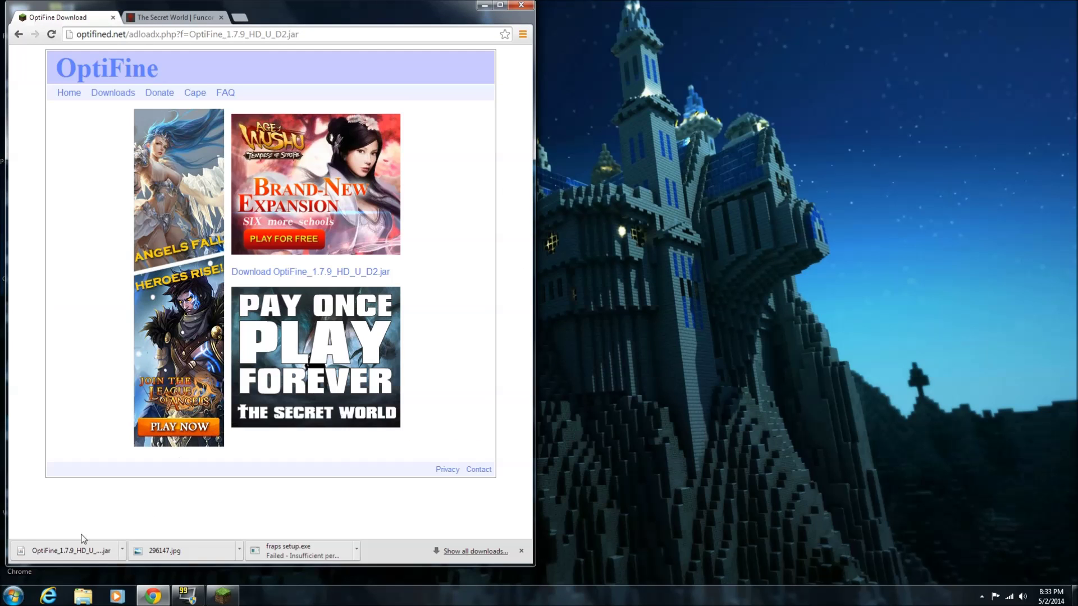
drag(81, 539, 885, 84)
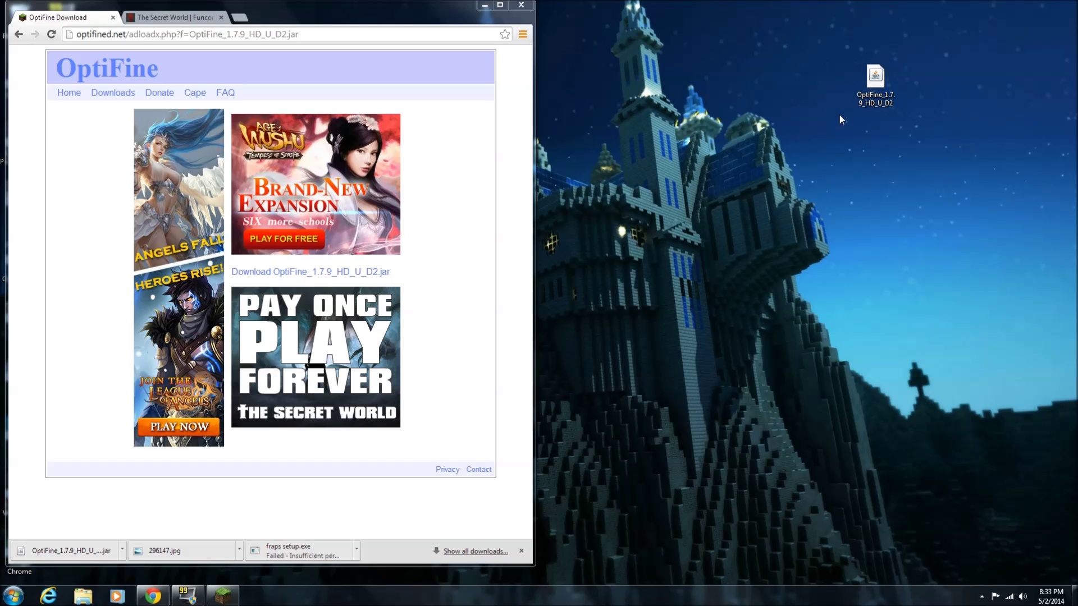
click(499, 5)
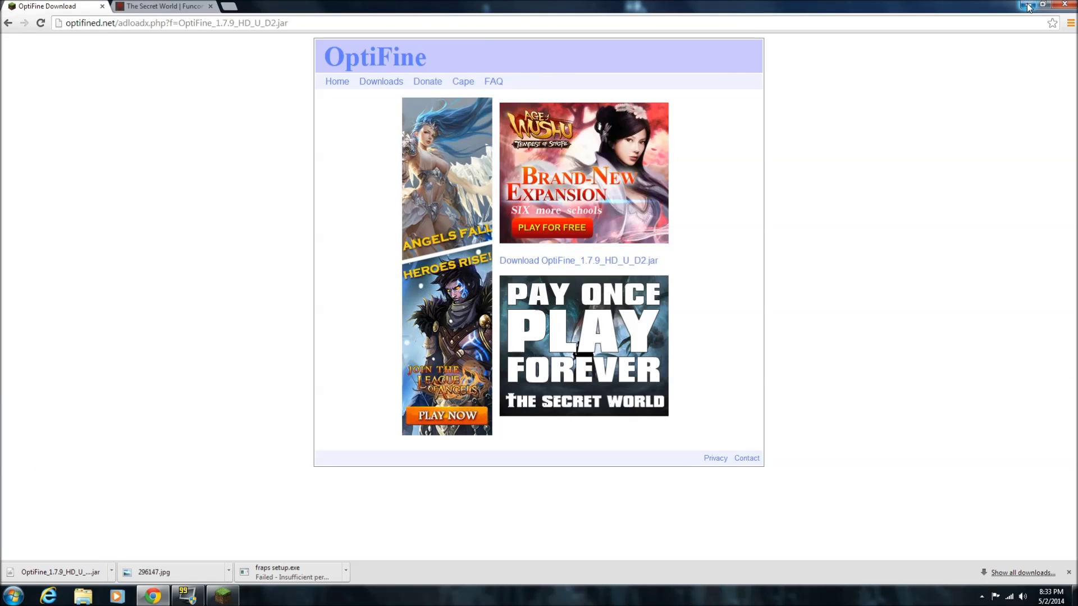
click(1027, 5)
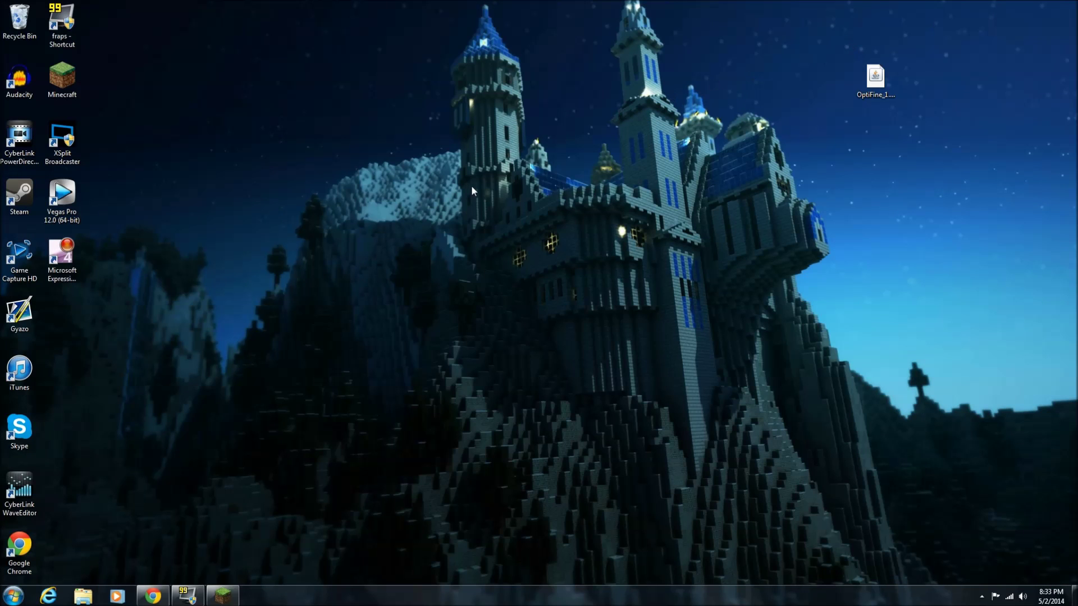
- Run Minecraft 1.7.9 once from the launcher up to its title screen and close the game
click(223, 596)
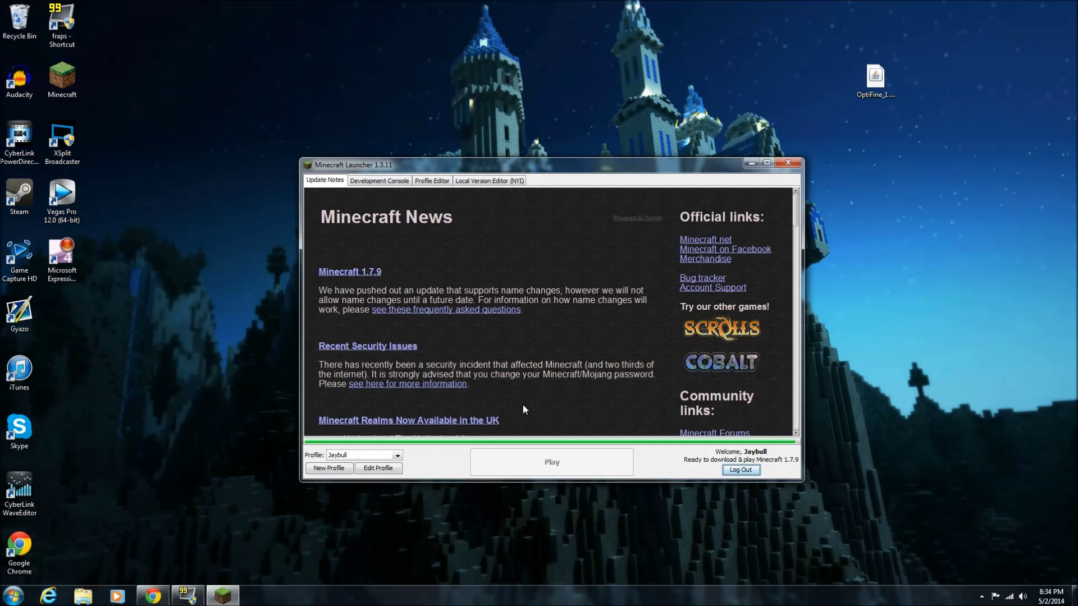
double_click(581, 167)
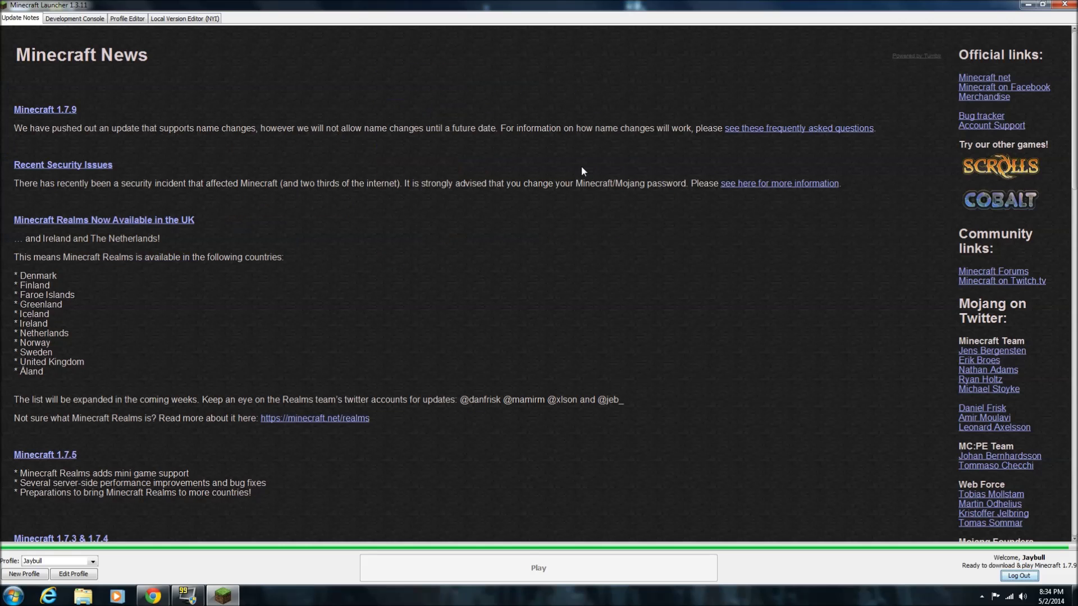
double_click(785, 6)
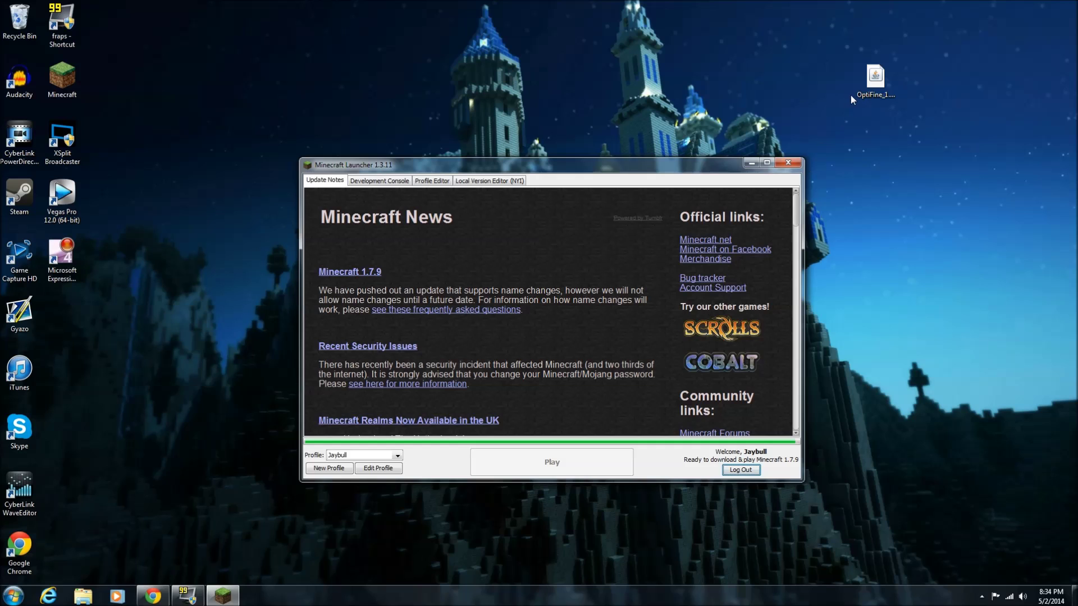
click(787, 164)
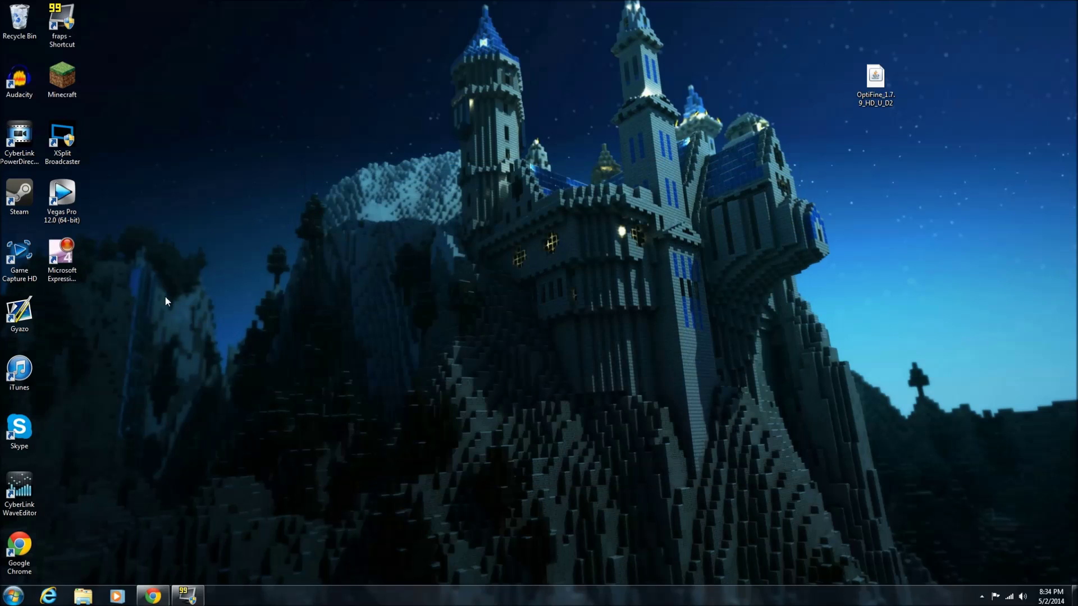
click(60, 89)
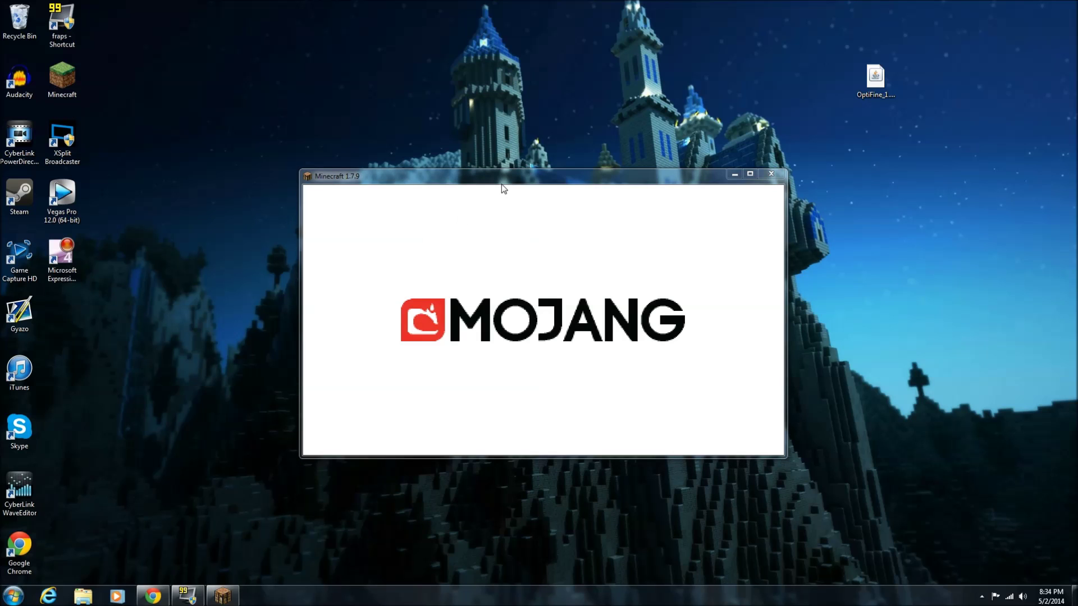
double_click(544, 175)
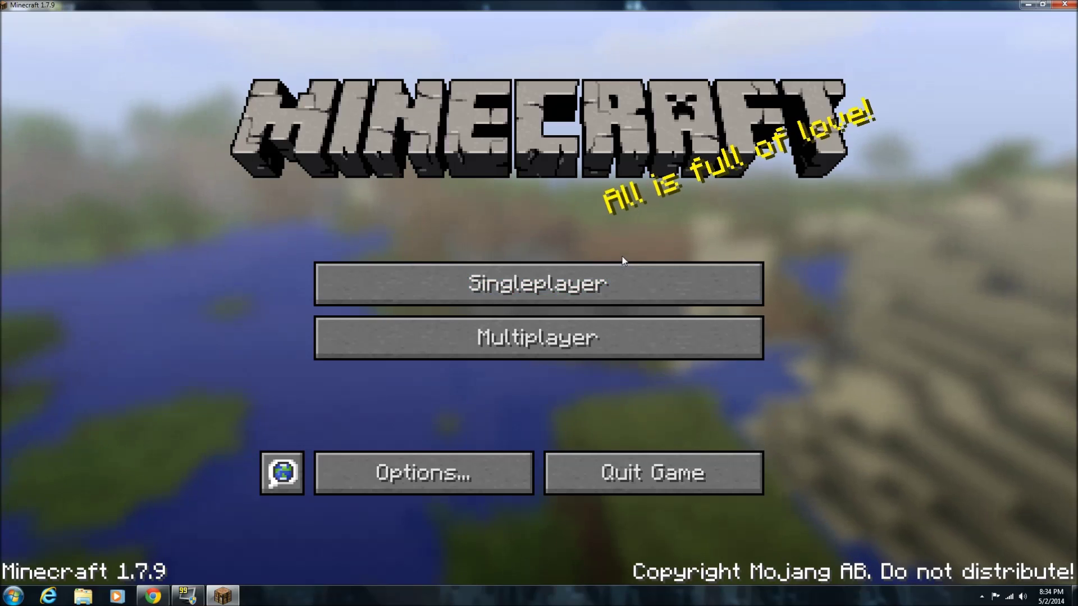
double_click(690, 5)
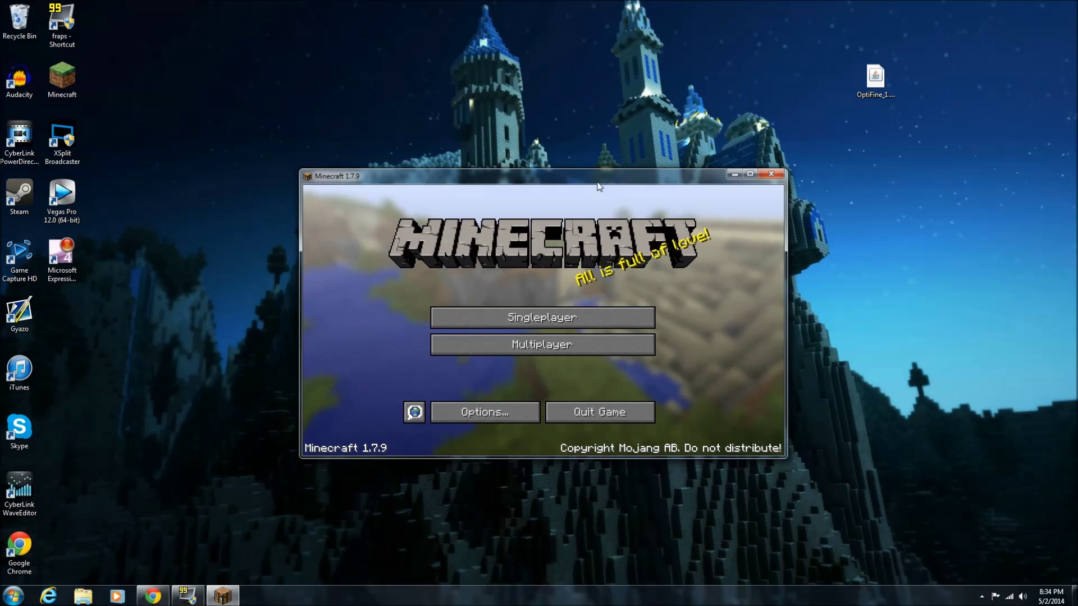
click(771, 174)
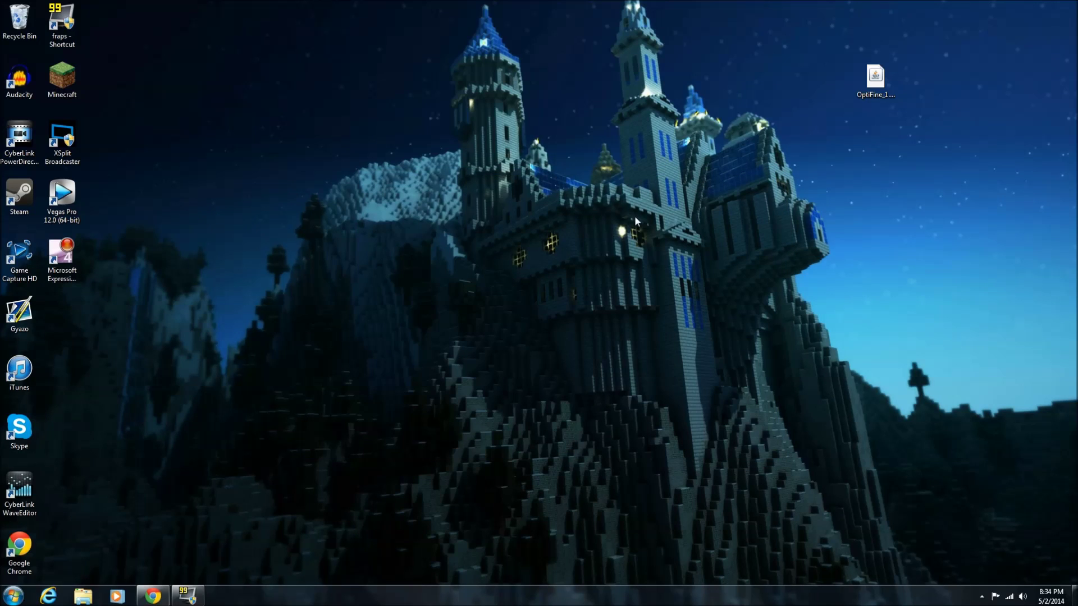
- Run the OptiFine_1.7.9_HD_U_D2 file from the desktop and install OptiFine HD Ultra D2 for Minecraft 1.7.9
click(885, 90)
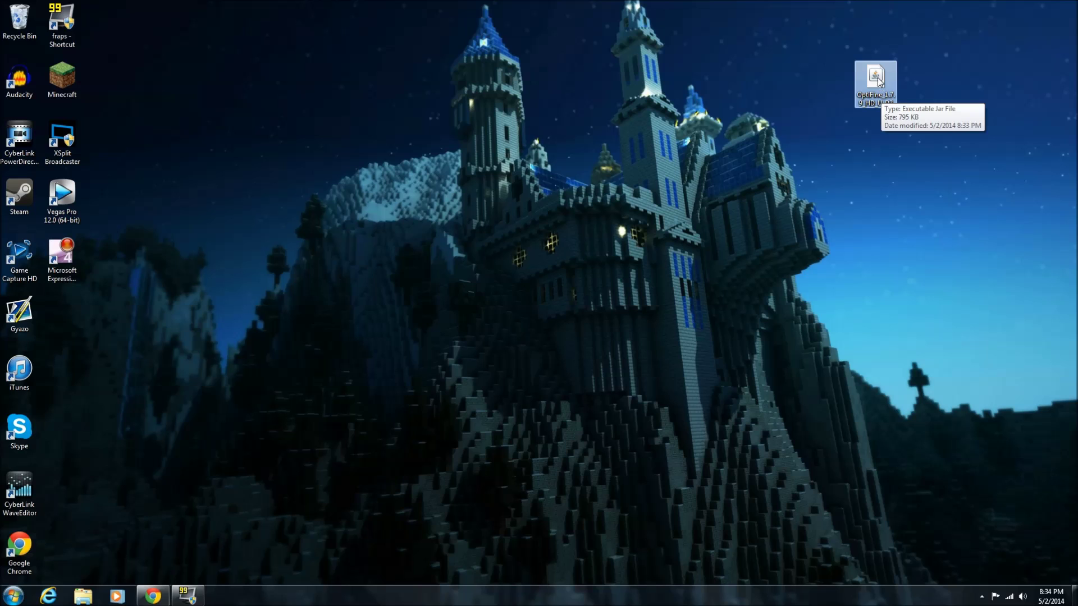
right_click(878, 78)
click(918, 86)
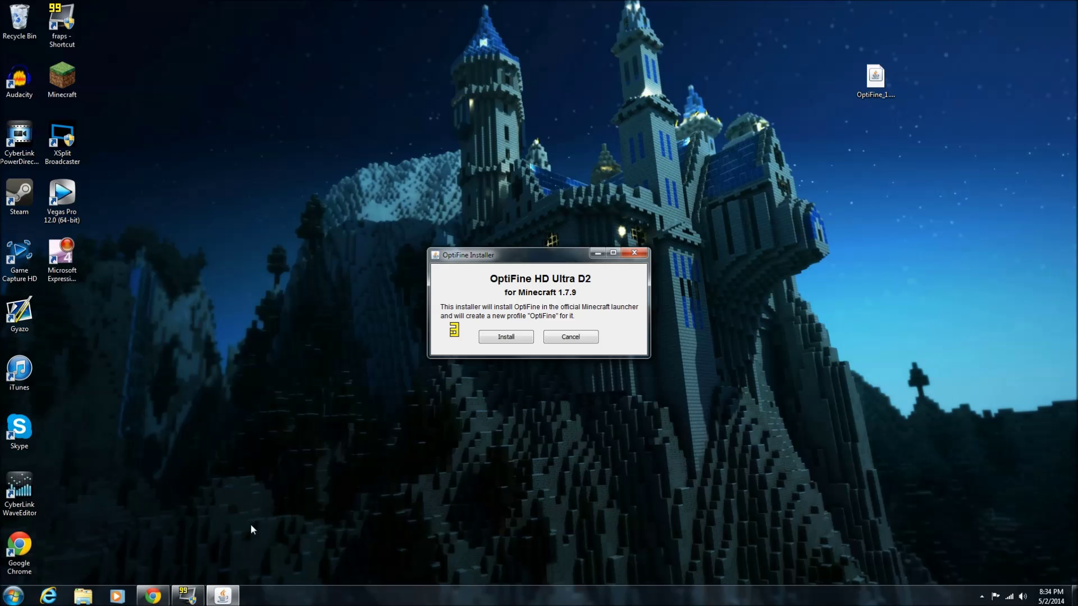
click(187, 595)
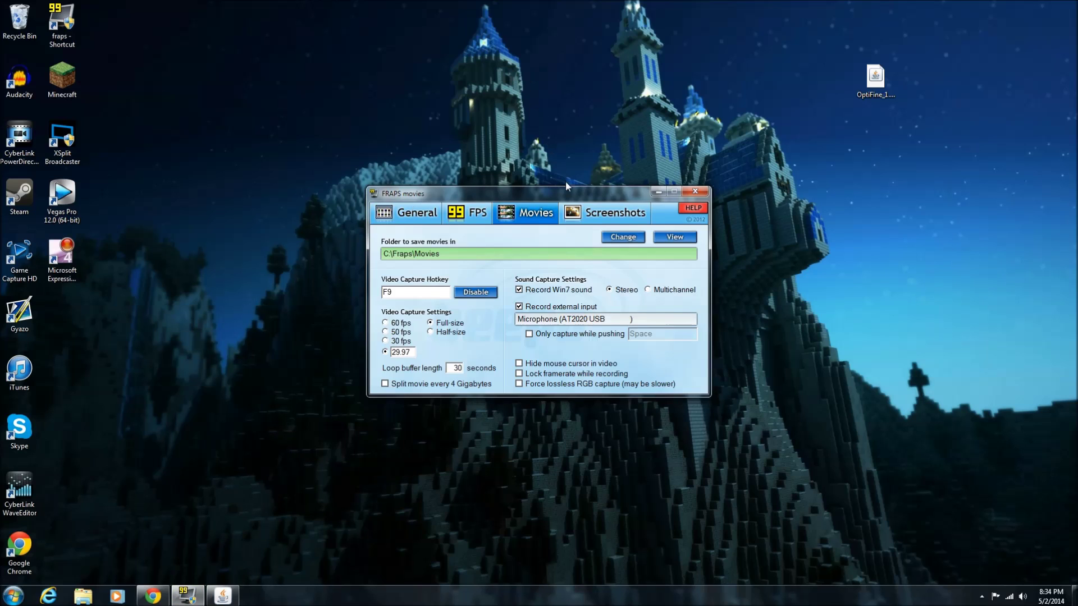
click(658, 192)
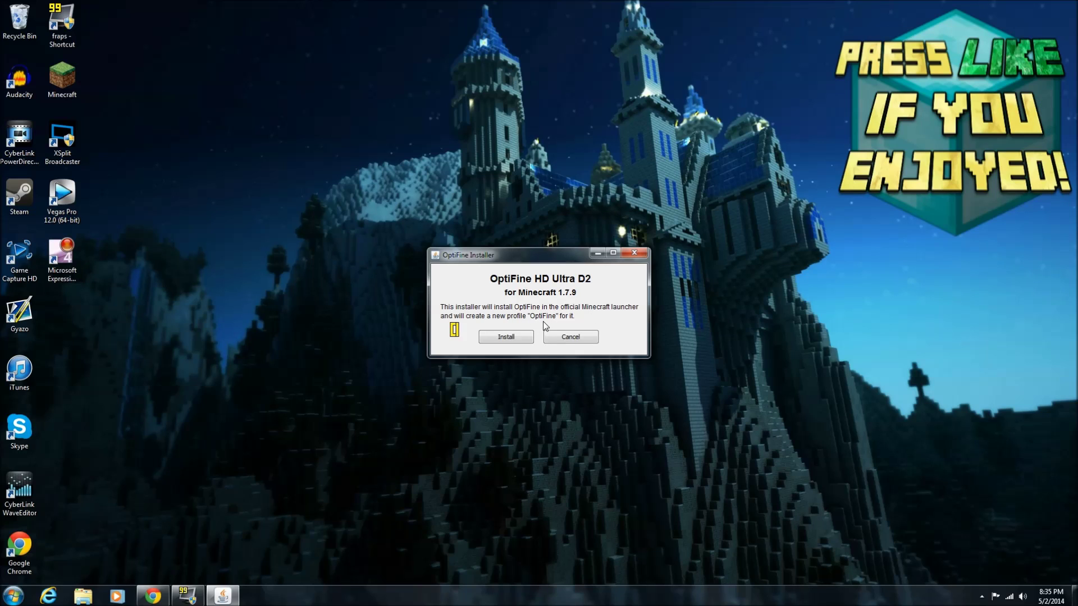
click(508, 337)
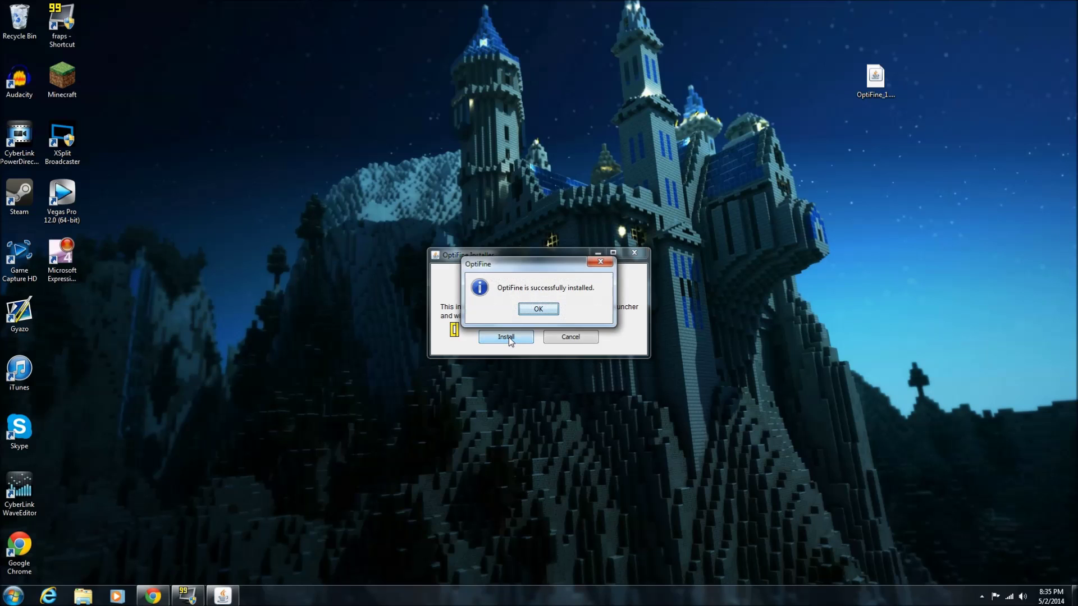
click(539, 309)
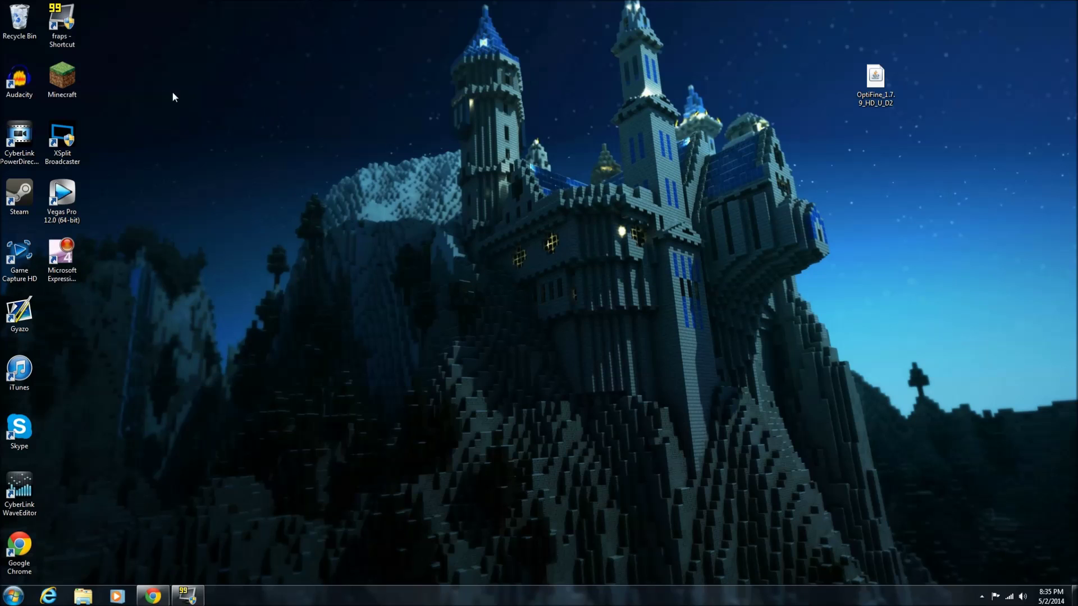
- Open the Minecraft launcher with the existing account, select the OptiFine profile and start the game in a maximized window
double_click(61, 77)
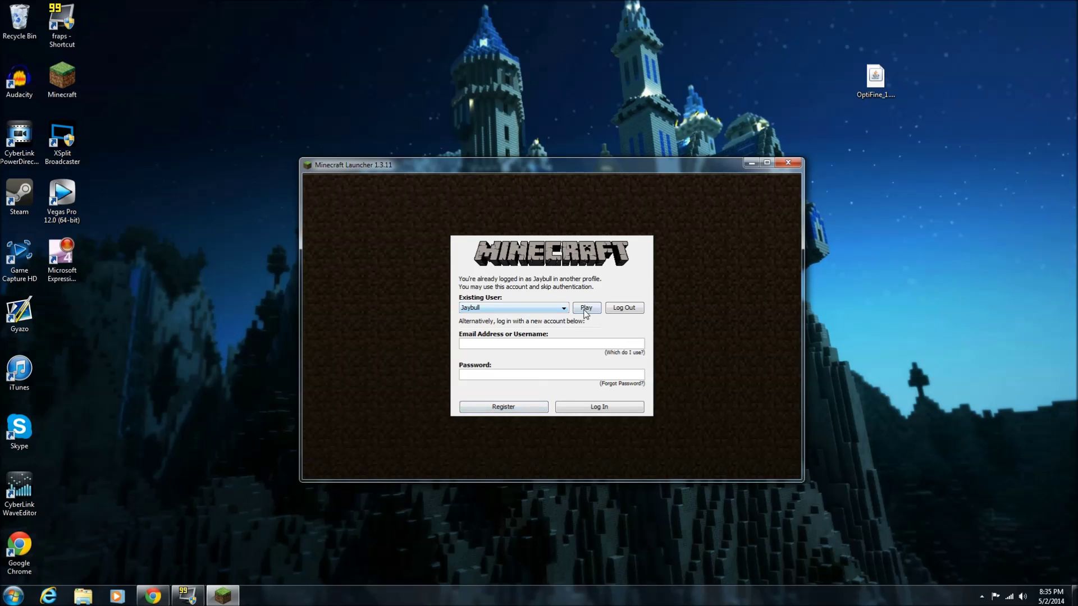
click(585, 310)
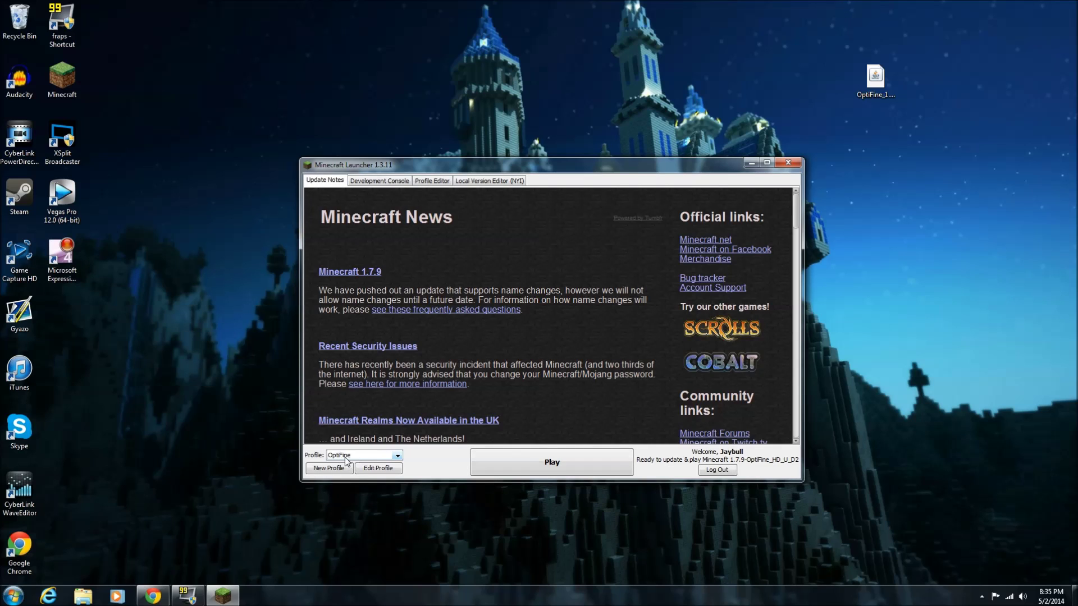
click(362, 458)
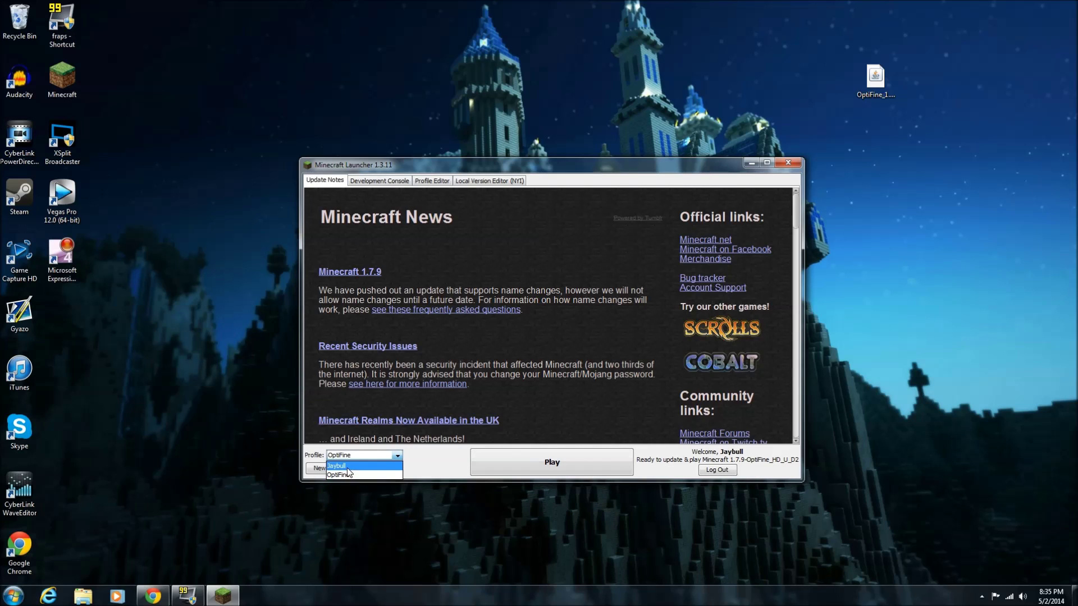
click(349, 476)
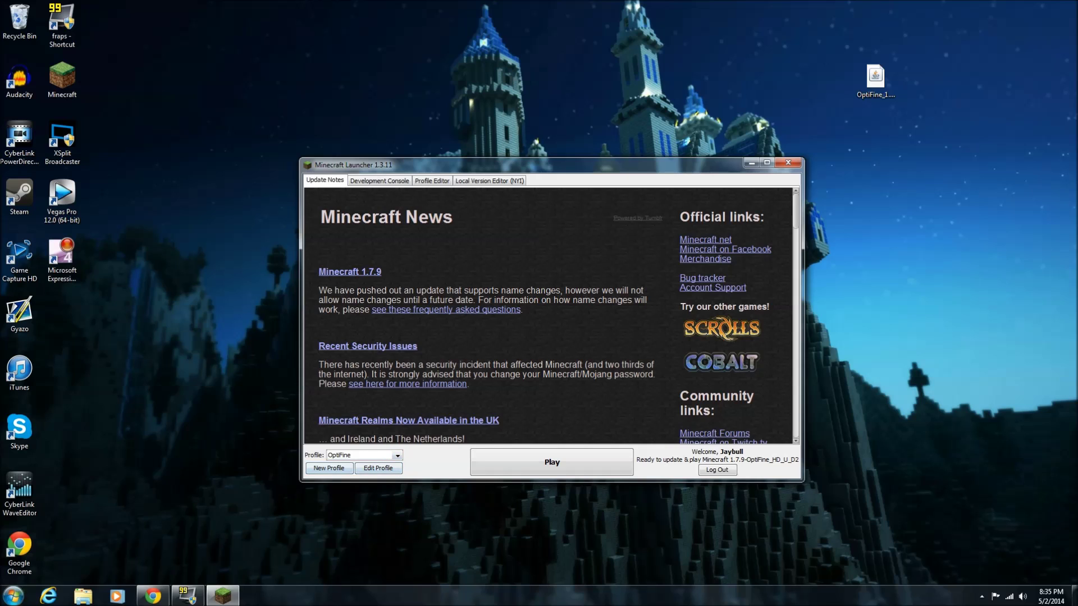
click(13, 595)
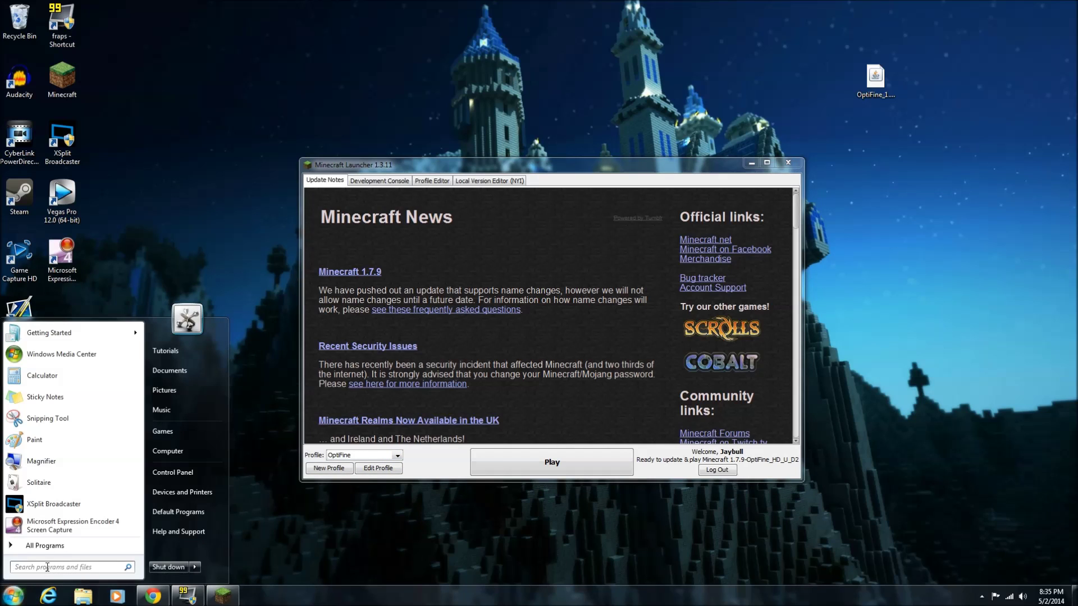
click(252, 374)
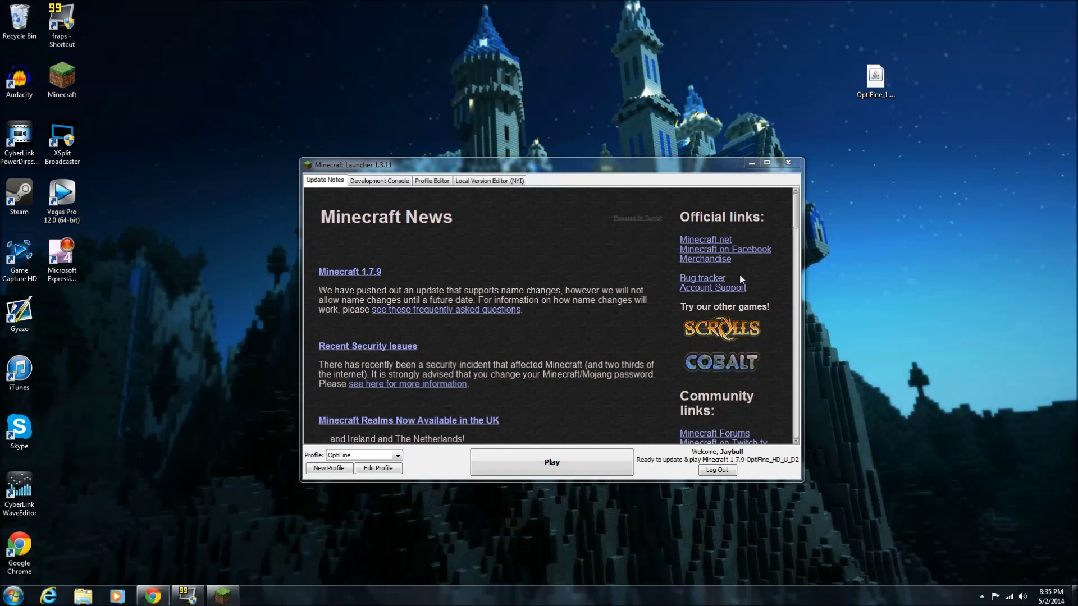
click(516, 461)
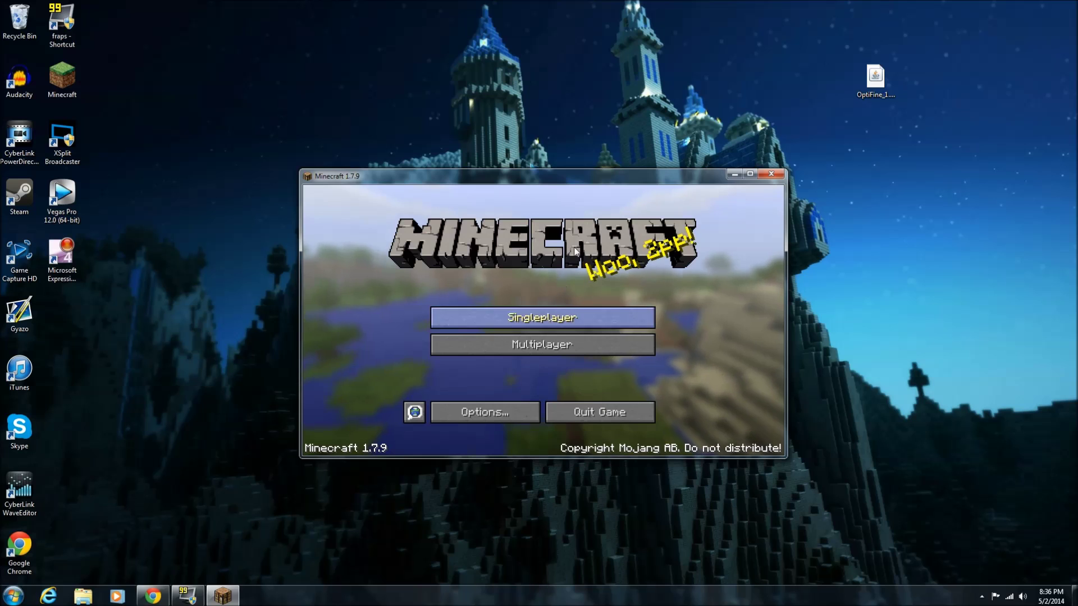
double_click(606, 176)
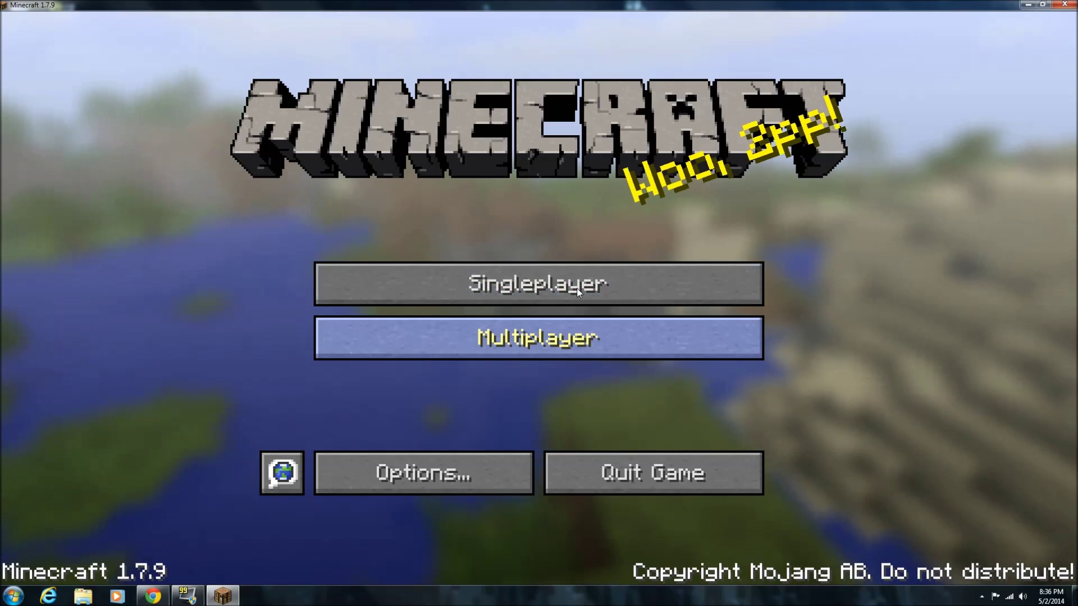
- Create a new singleplayer Survival world named "Optifine tes"
click(573, 288)
click(624, 502)
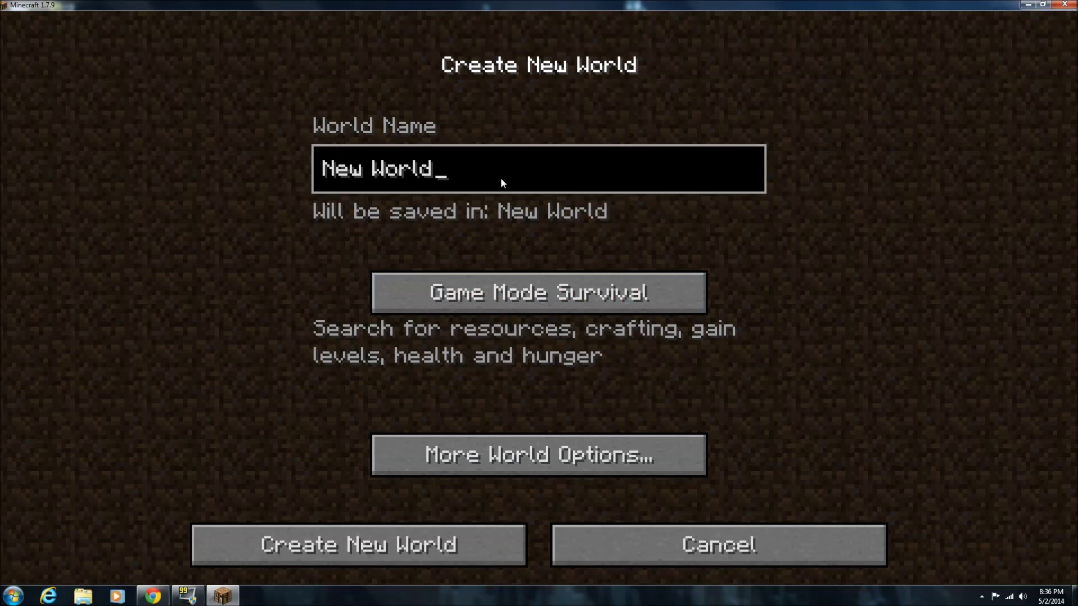
key(BackSpace)
key(BackSpace)
key(BackSpace)
key(BackSpace)
key(BackSpace)
key(BackSpace)
key(BackSpace)
key(BackSpace)
key(BackSpace)
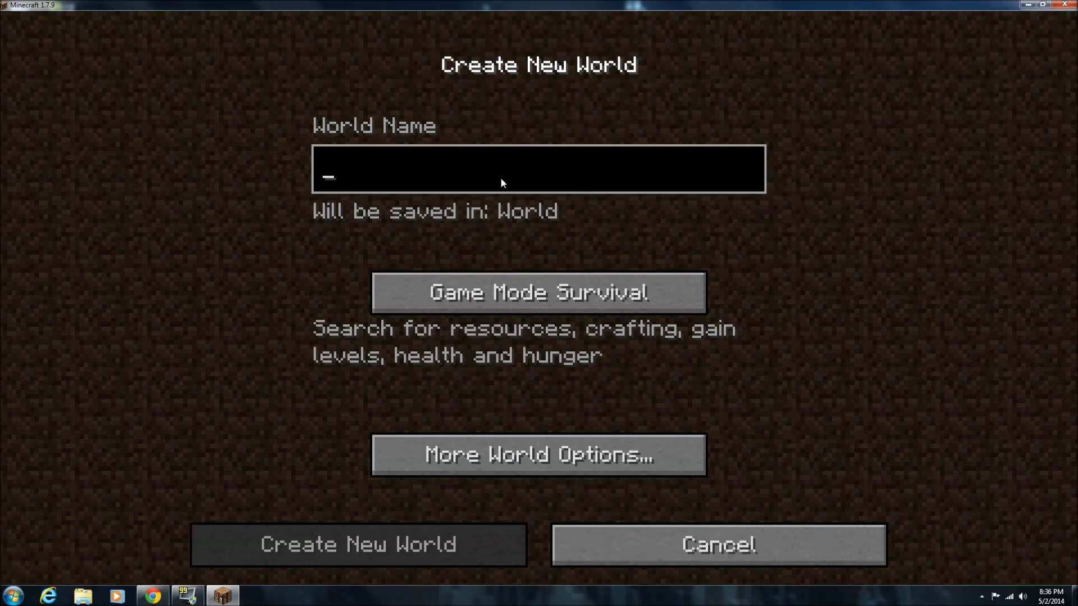
text(Opti)
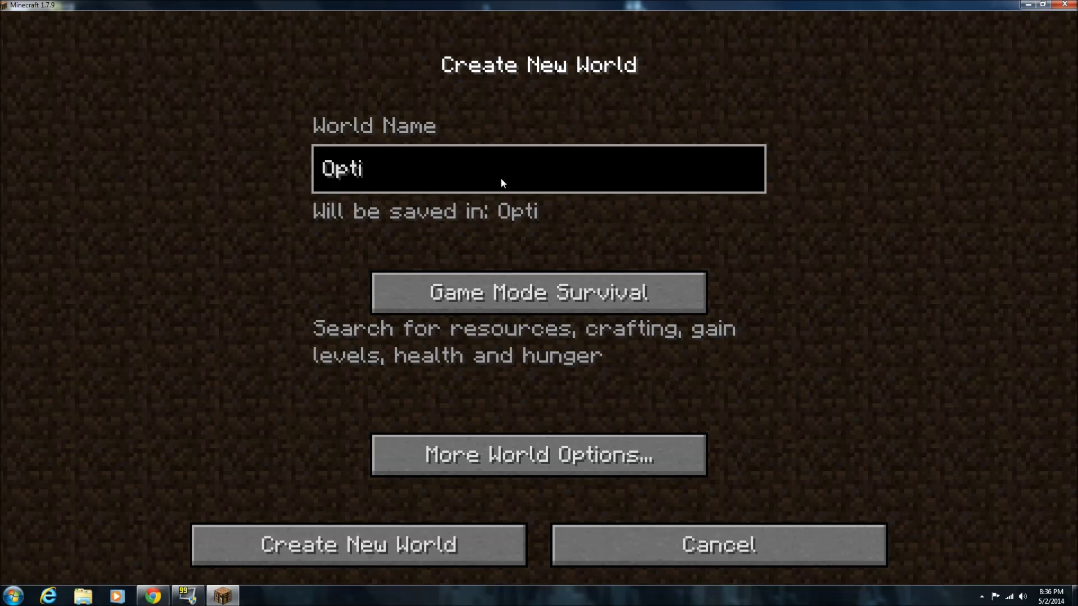
text(fine tes)
key(Return)
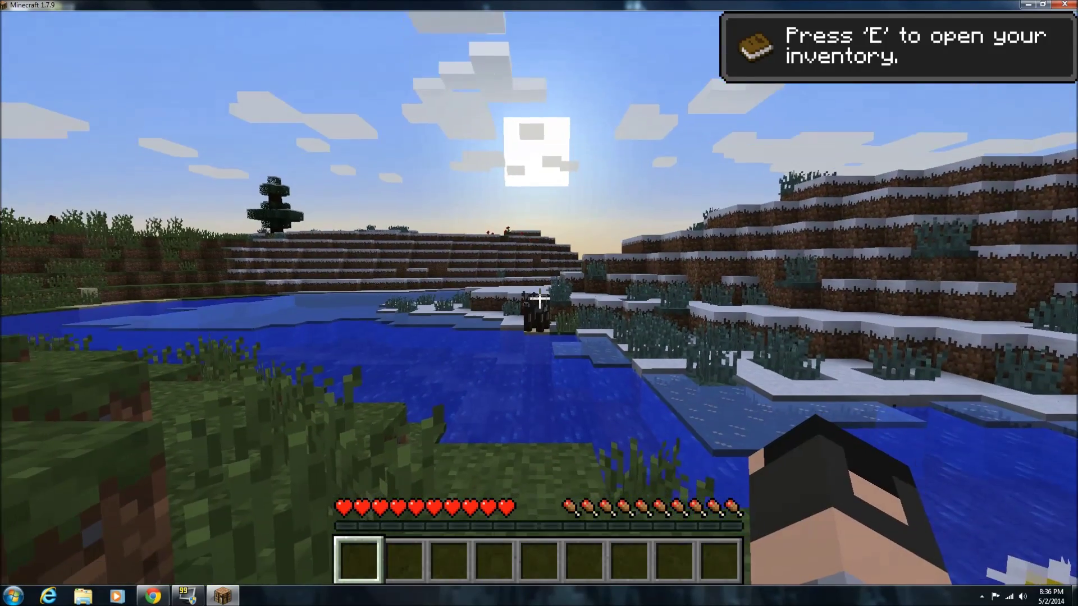
- Test the OptiFine zoom on the cow across the water, check the inventory and walk forward
key(c)
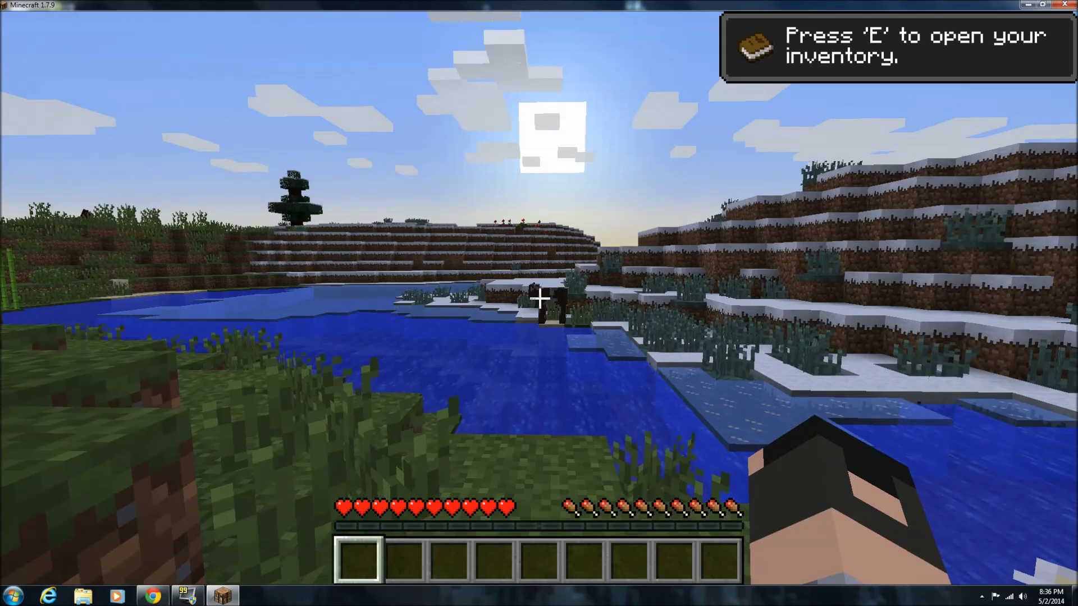
key(c)
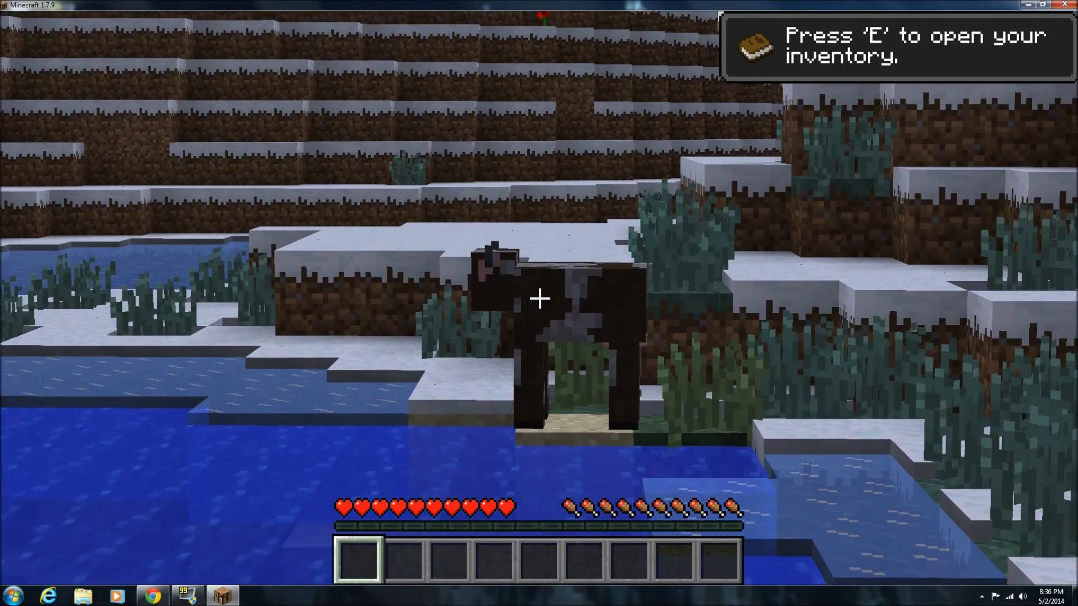
key(c)
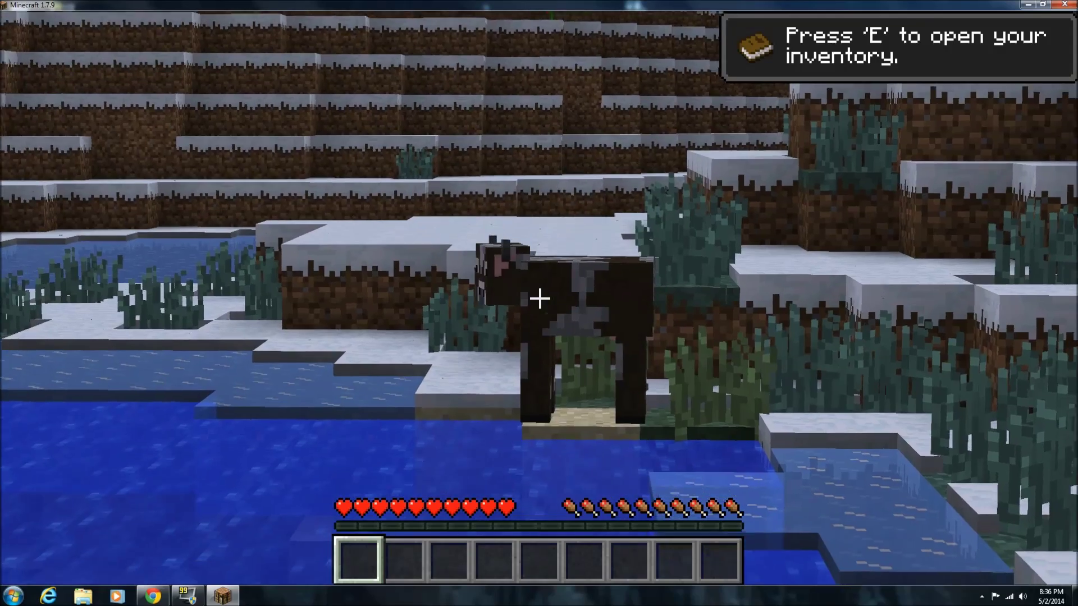
key(e)
key(e)
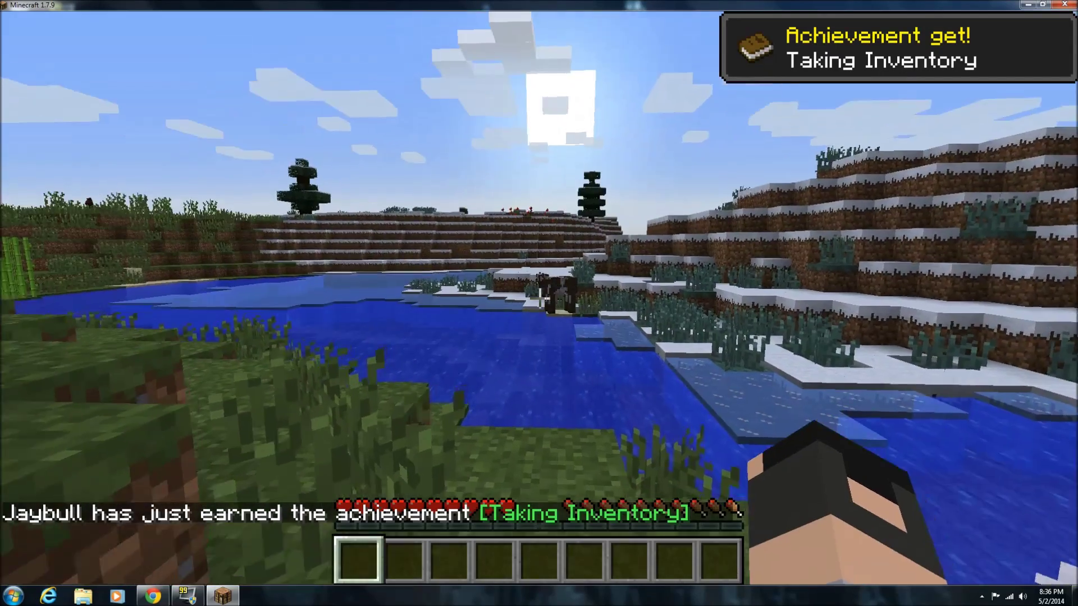
key(w)
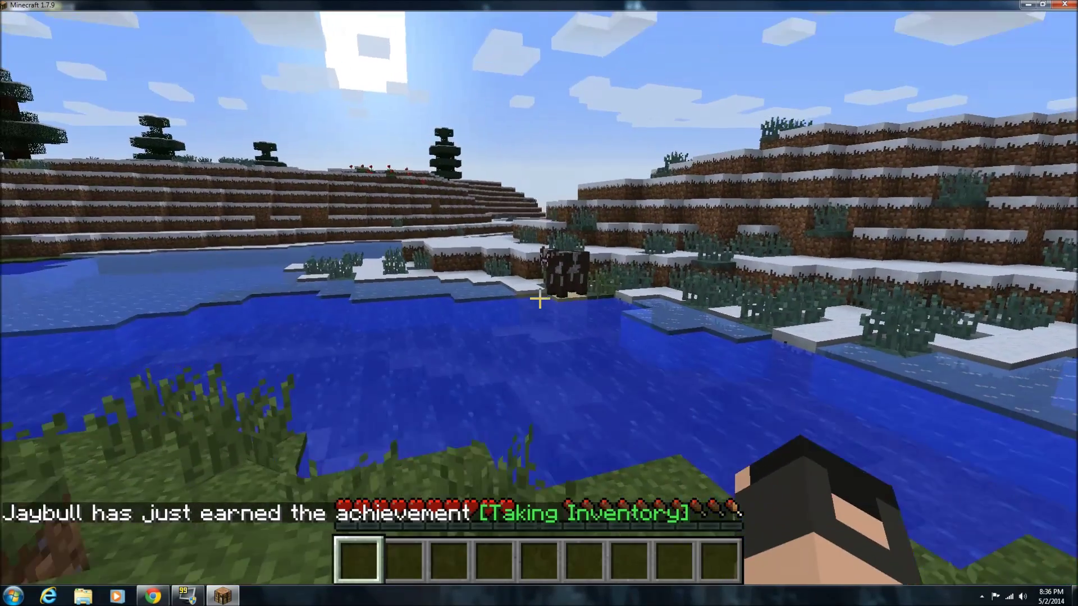
- Raise the render distance in the video settings to 32 Extreme and return to the game
key(c)
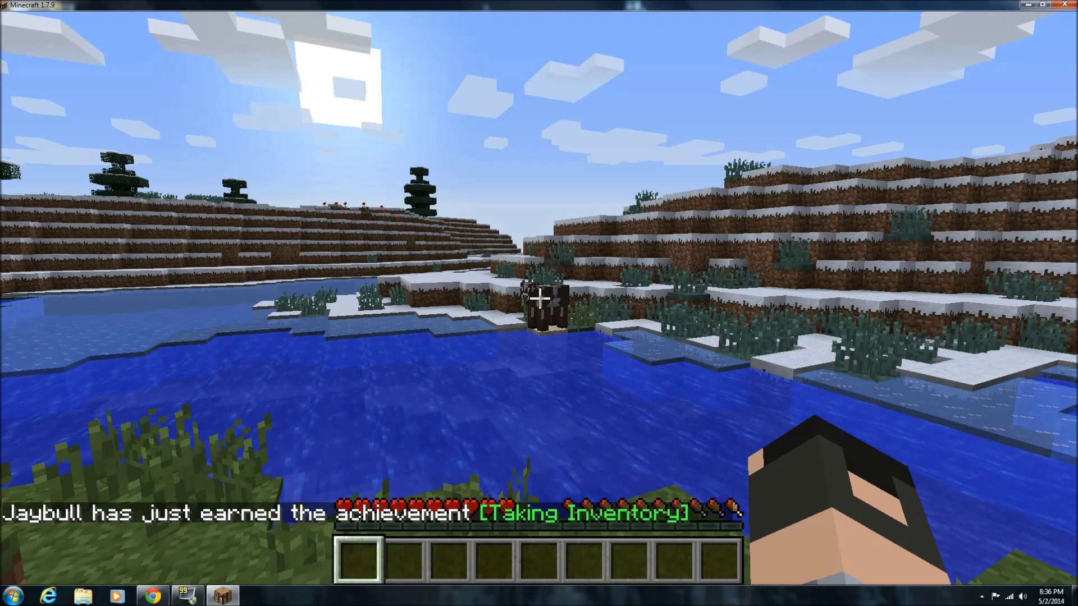
key(Escape)
click(432, 358)
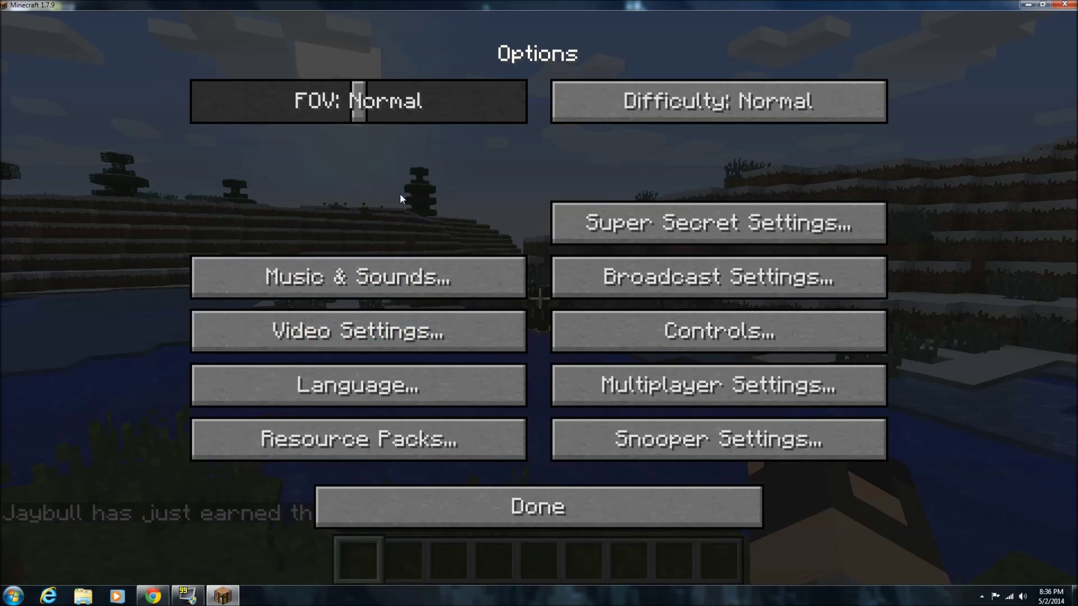
click(355, 342)
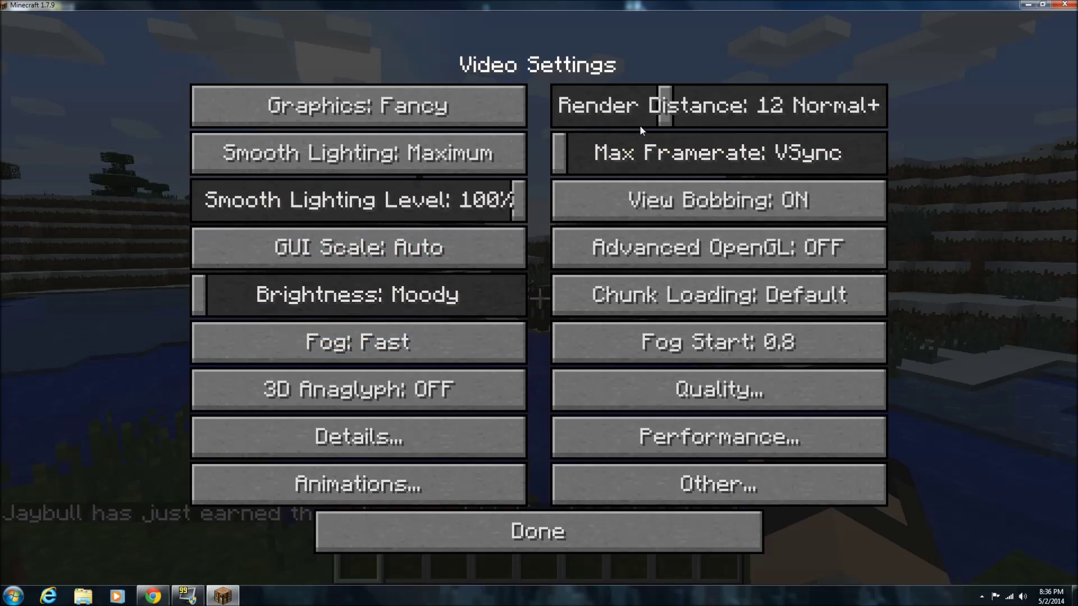
drag(662, 117, 712, 119)
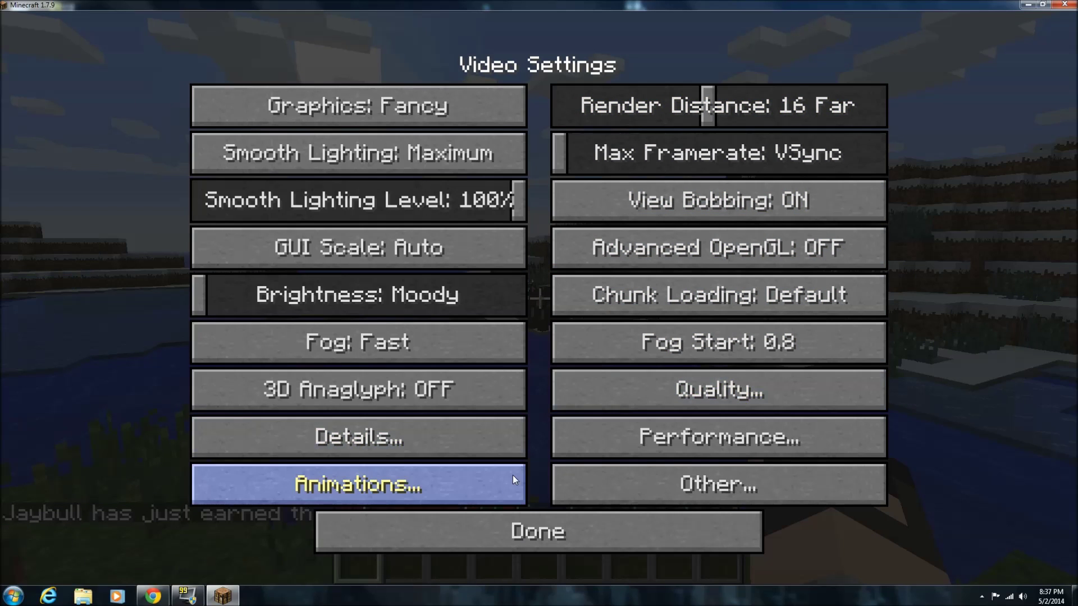
drag(752, 113, 881, 119)
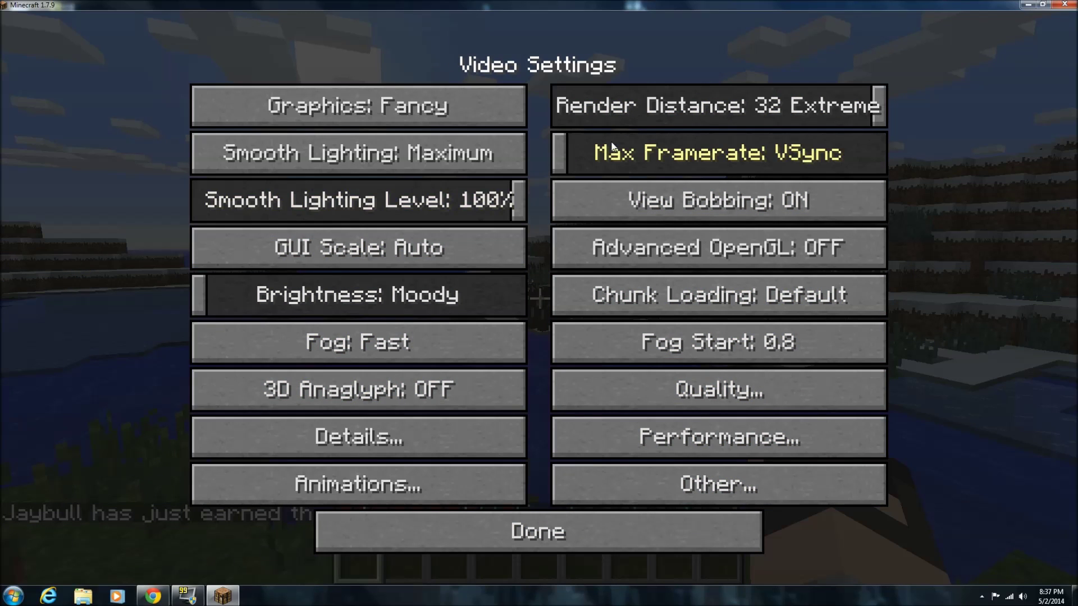
click(541, 539)
click(507, 520)
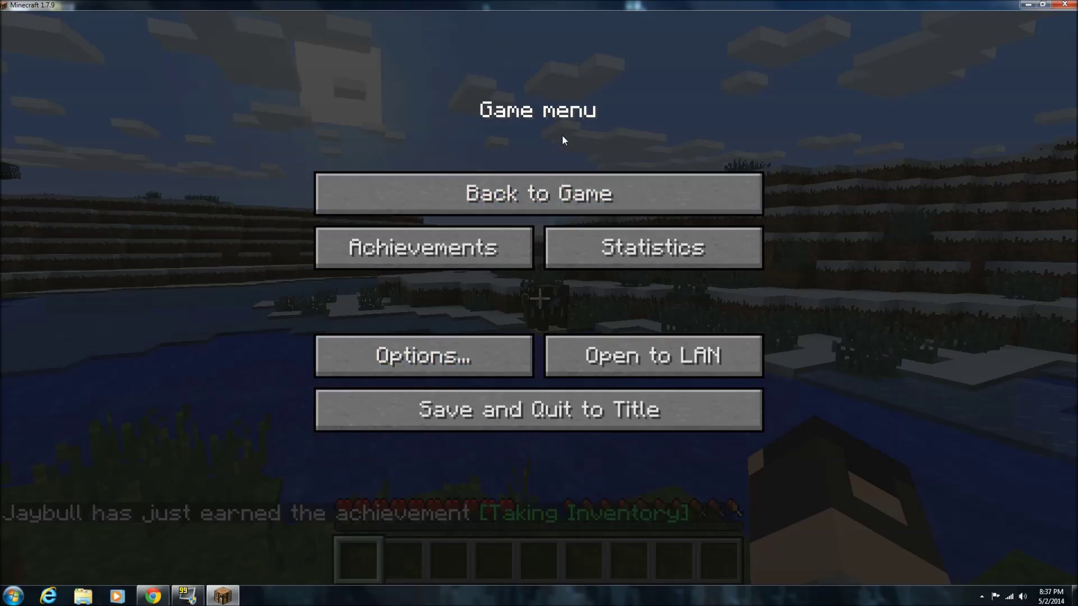
key(Escape)
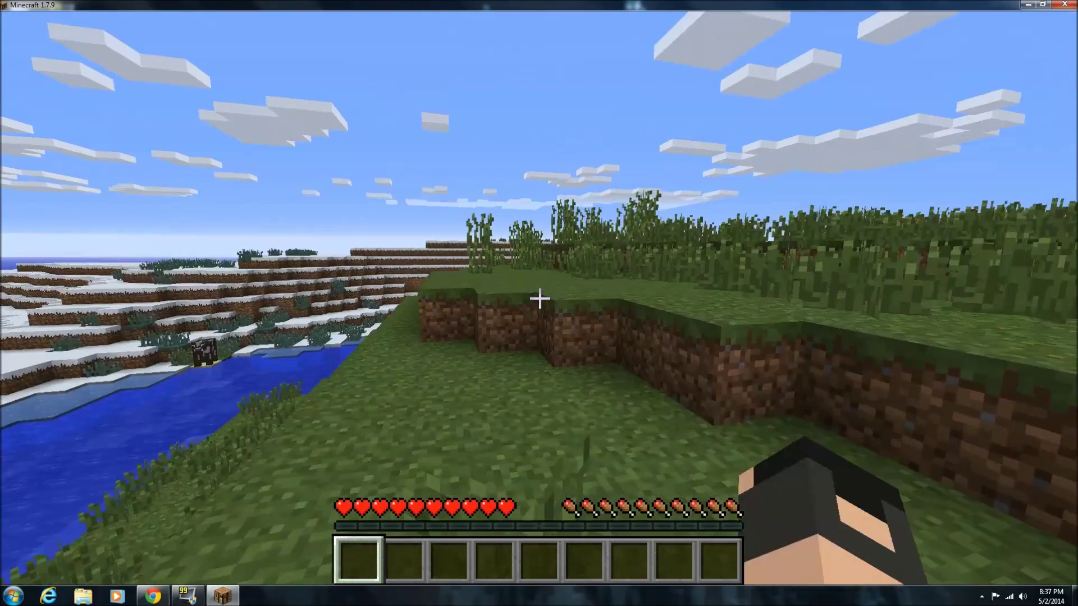
- Walk across the grassy hill towards the snowy slopes and inspect the distant terrain, including with the zoom
key(w)
key(space)
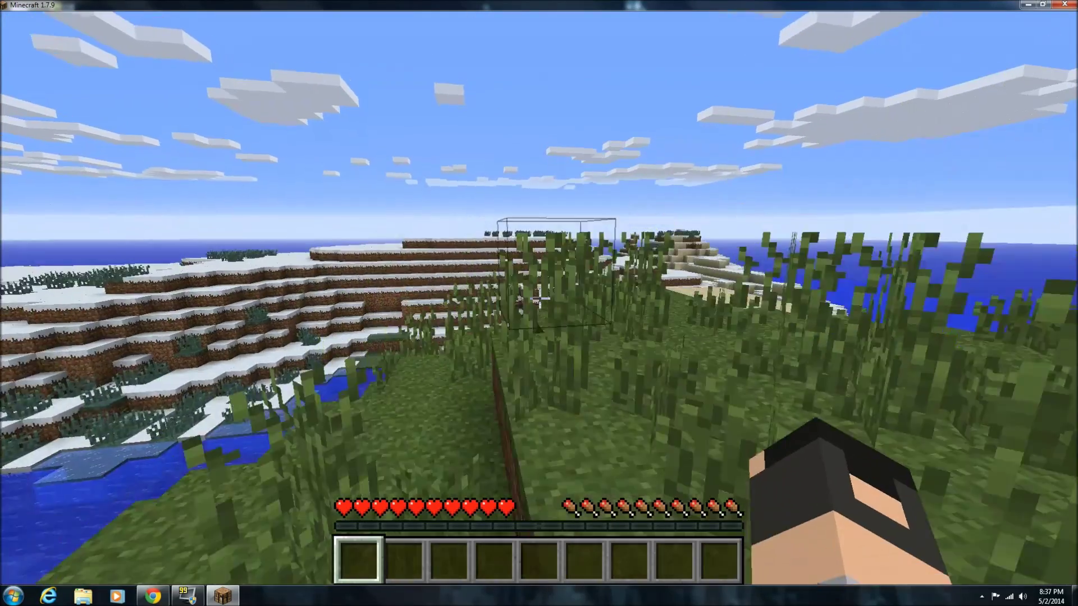
key(w)
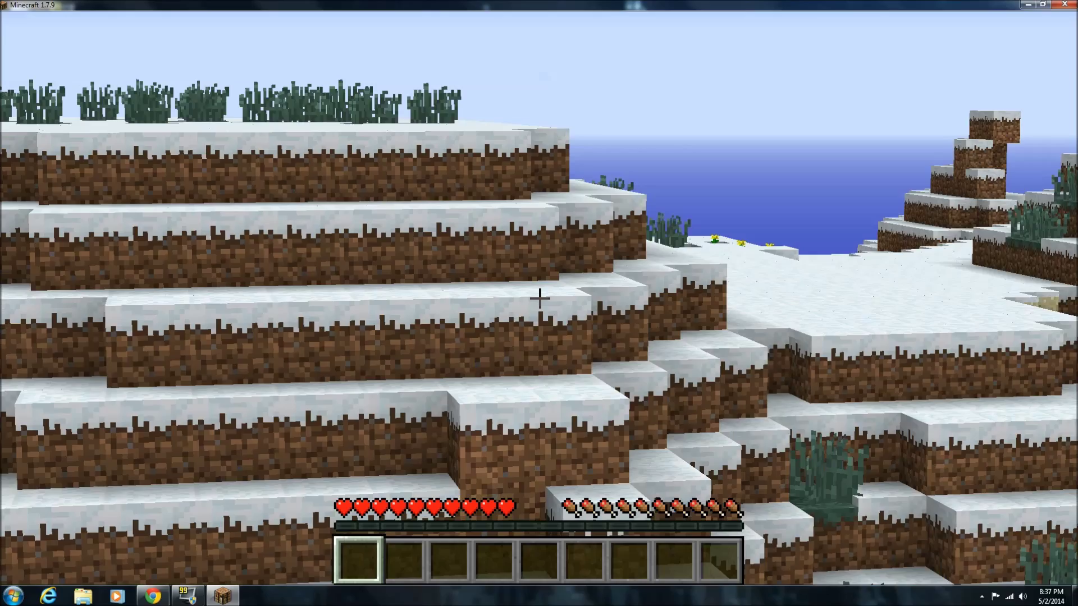
key(w)
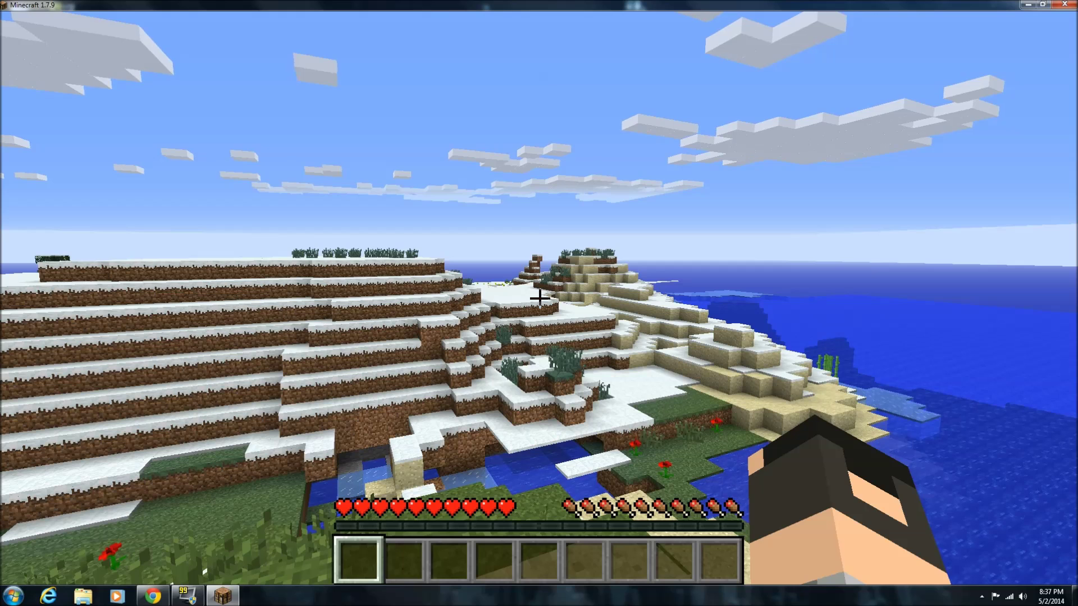
- Rebind the Zoom control to the R key and save the controls
key(Escape)
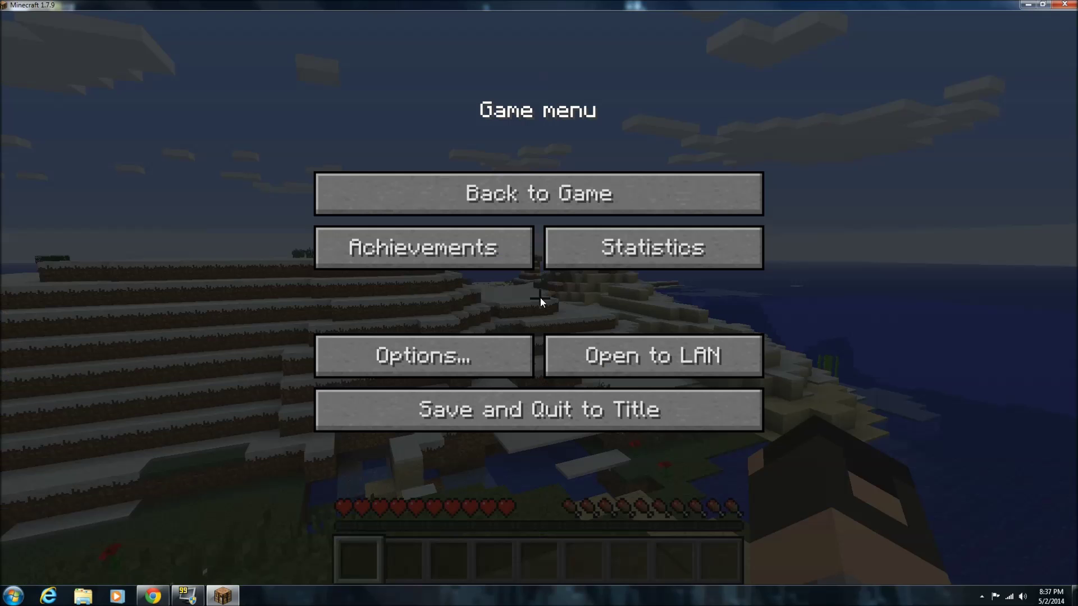
click(440, 360)
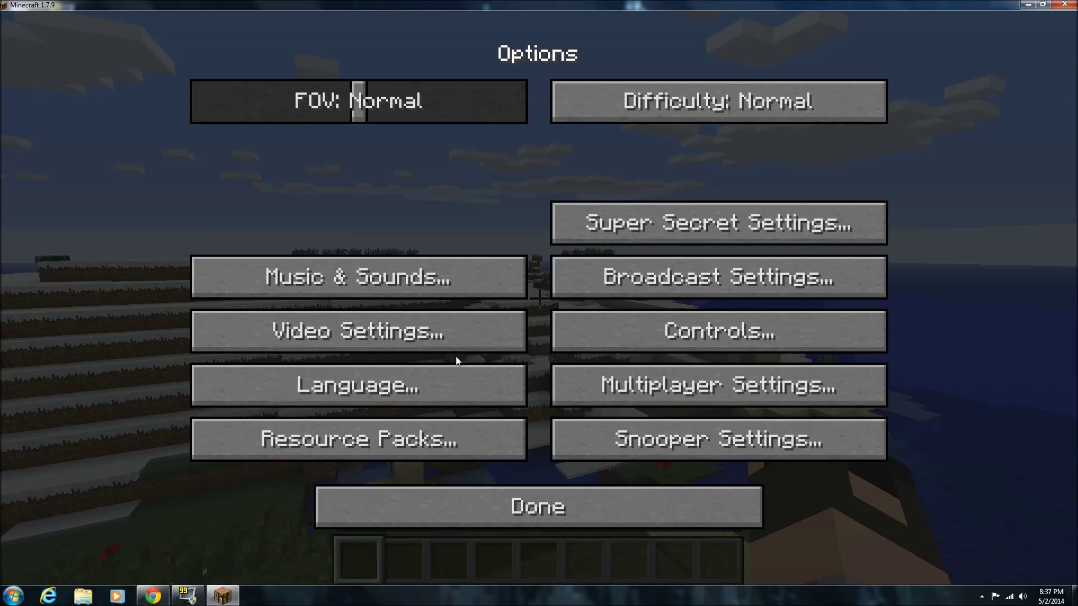
click(769, 333)
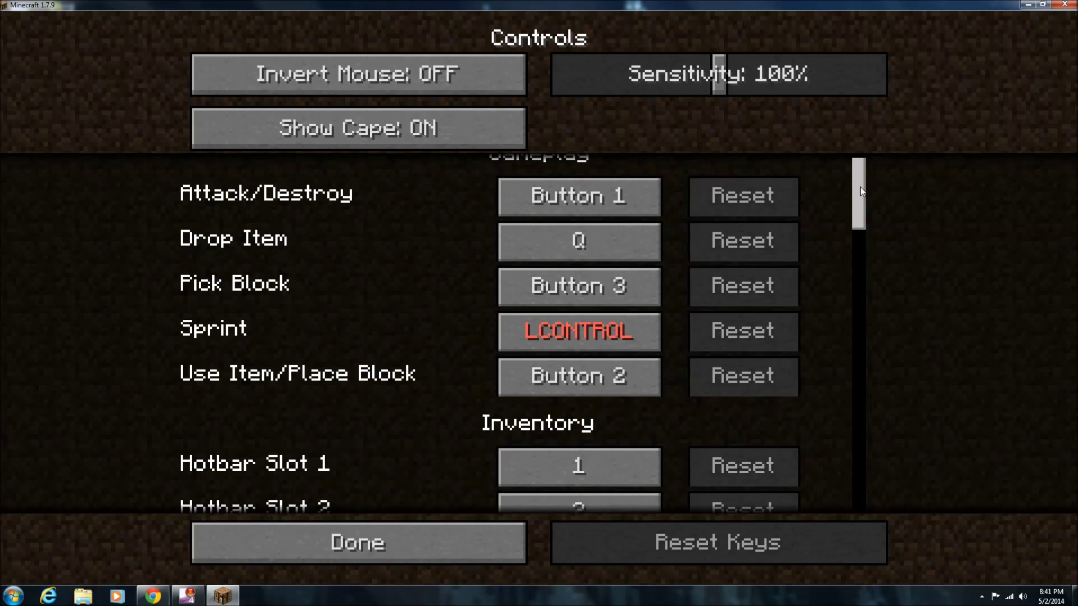
drag(861, 179, 854, 352)
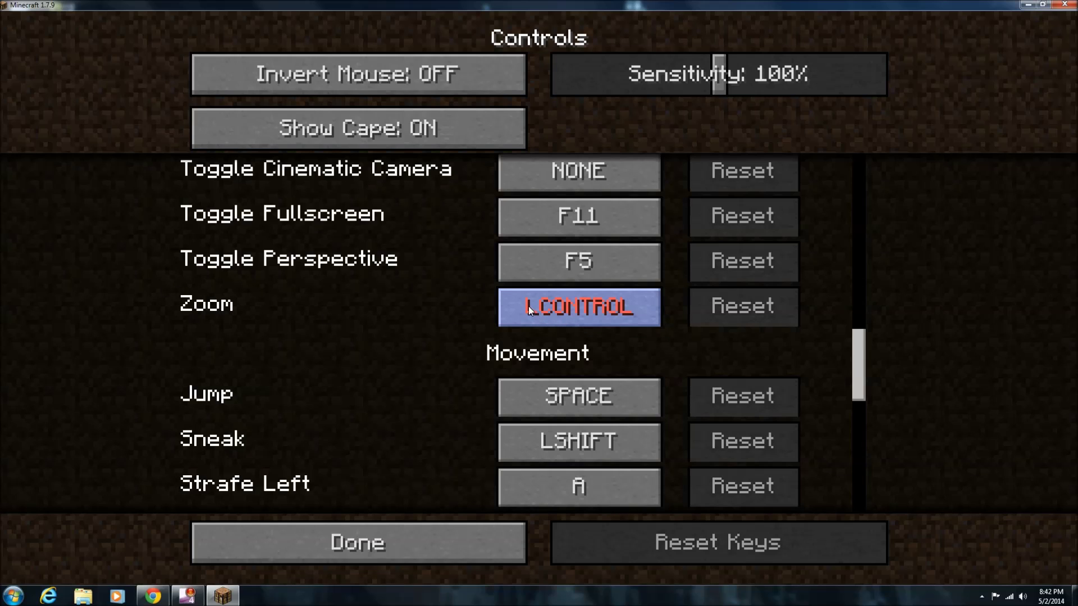
click(599, 306)
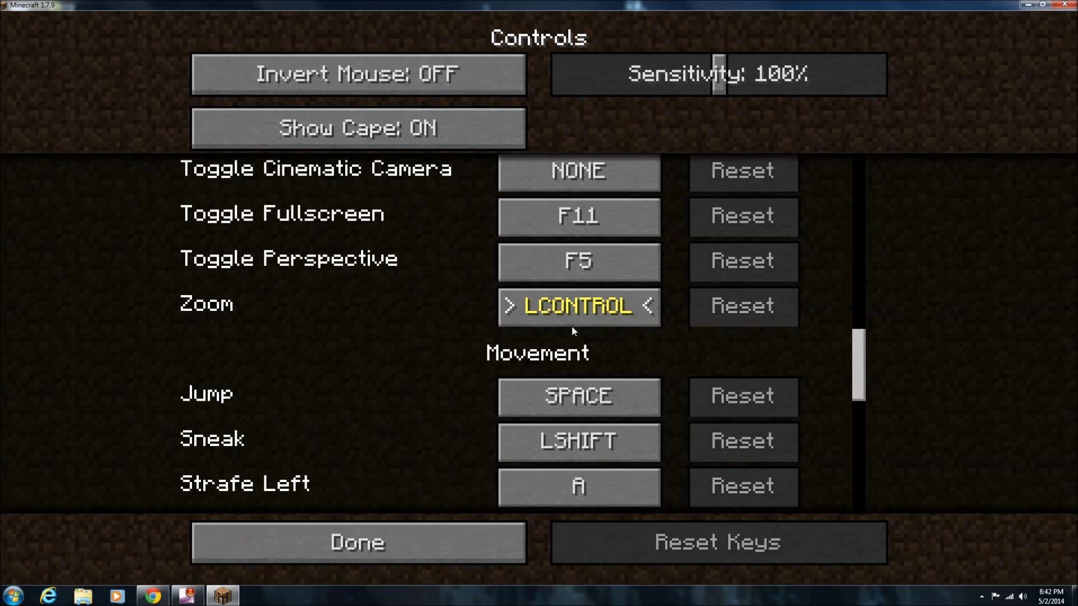
key(a)
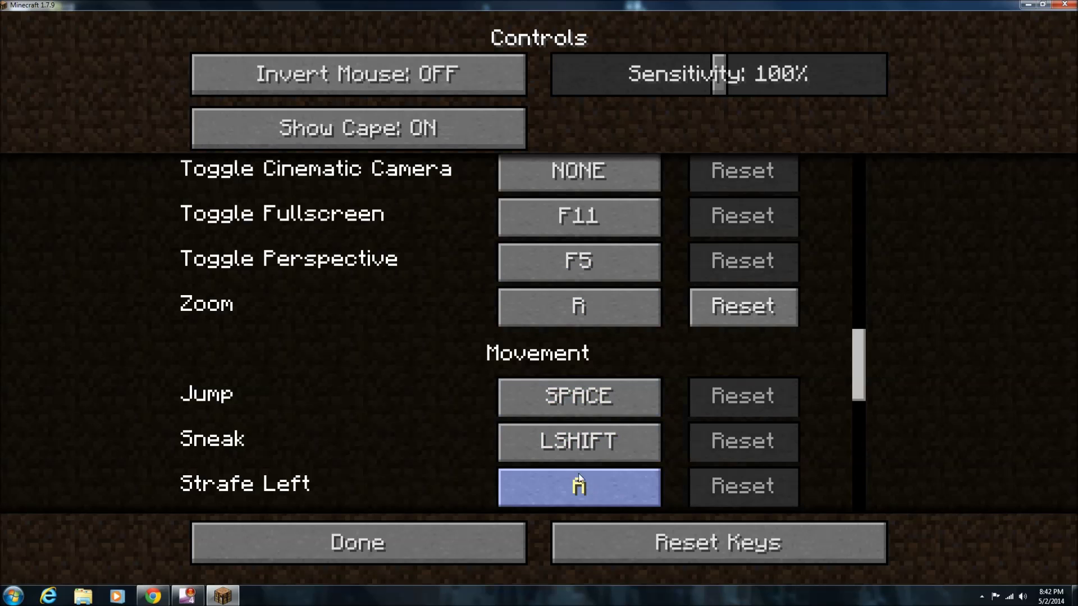
click(375, 534)
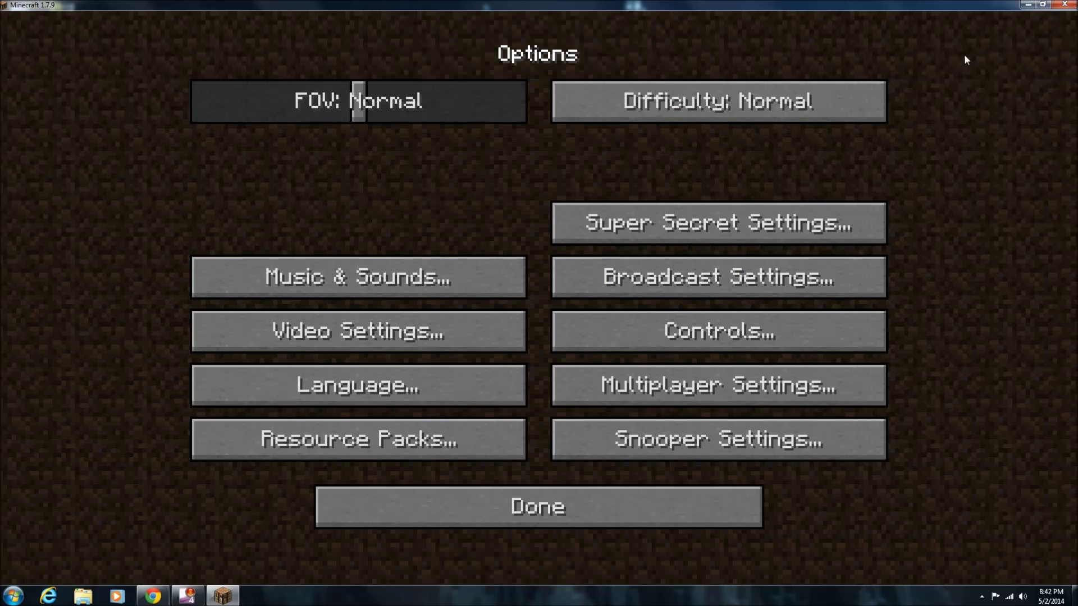
- Close the Minecraft game and bring up the Windows program search
click(1070, 6)
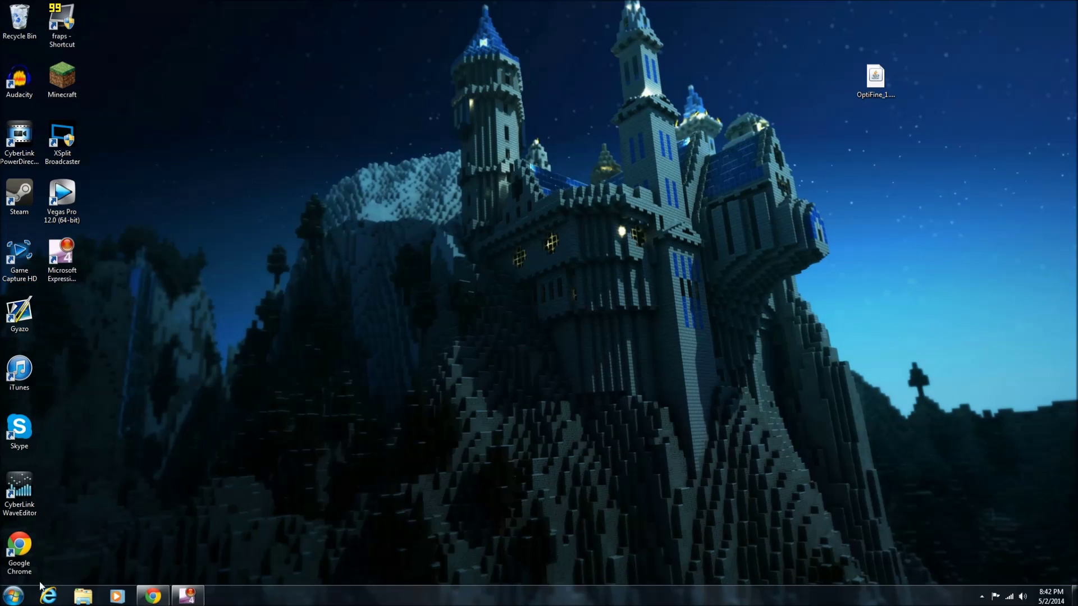
click(13, 595)
text(run)
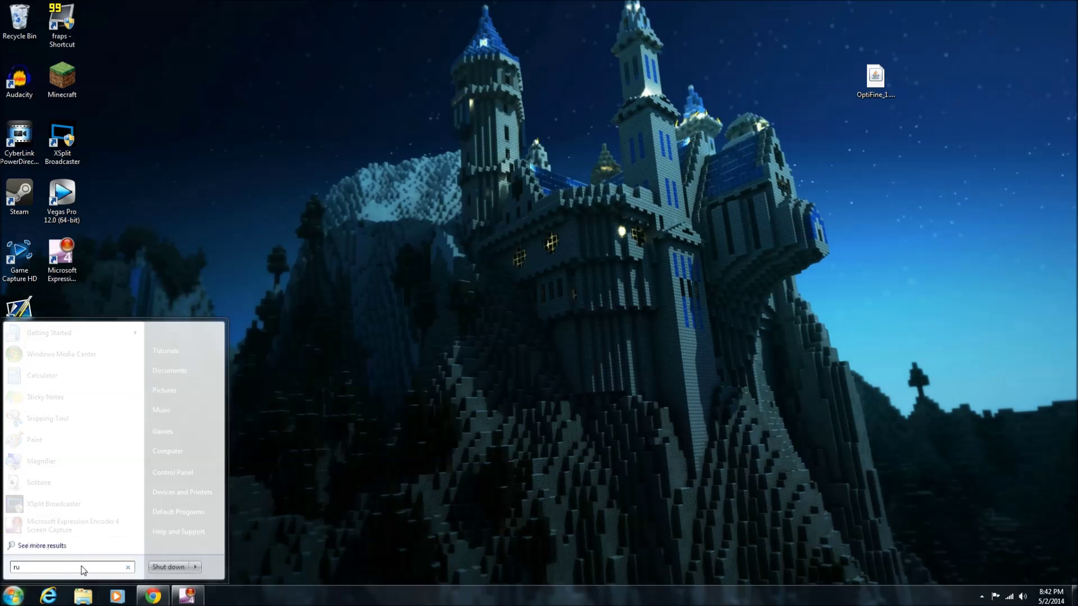
key(BackSpace)
key(BackSpace)
key(BackSpace)
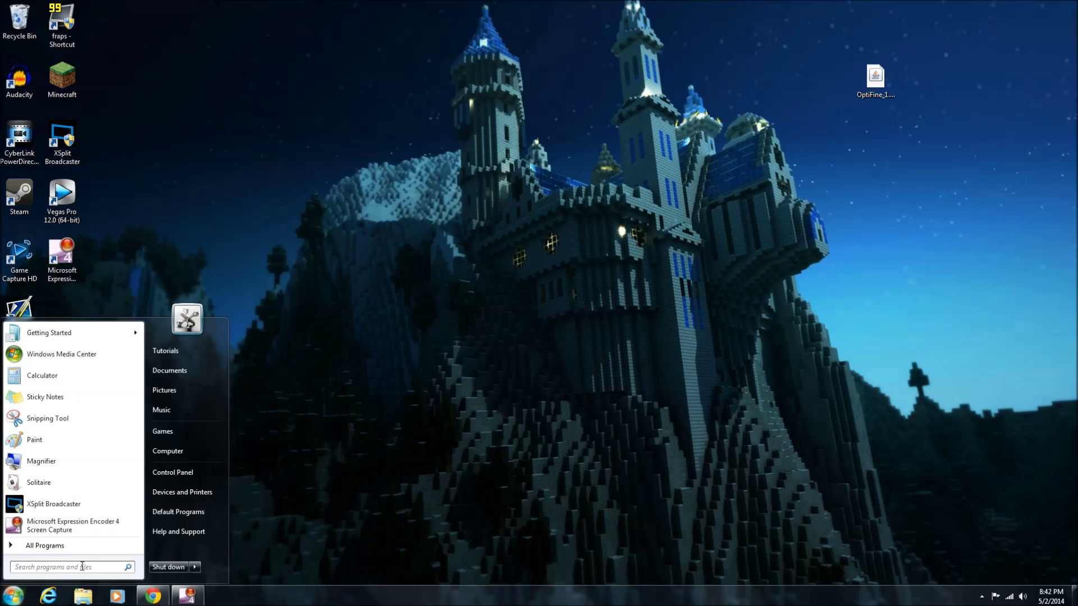
- Open the %appdata% folder and go to the versions folder inside .minecraft
text(%a)
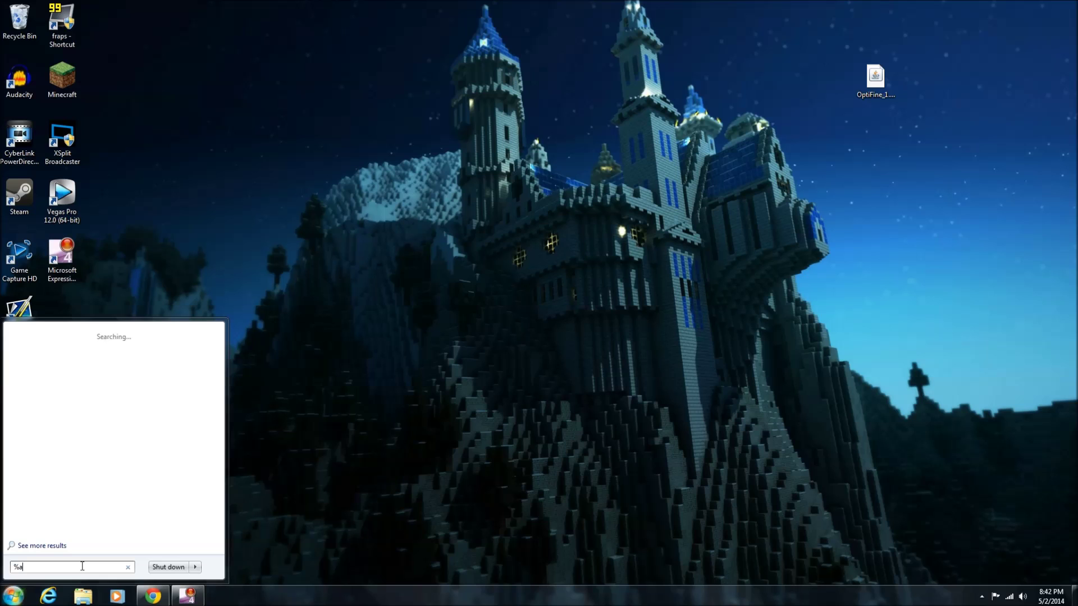
text(ppdata)
text(%)
key(Return)
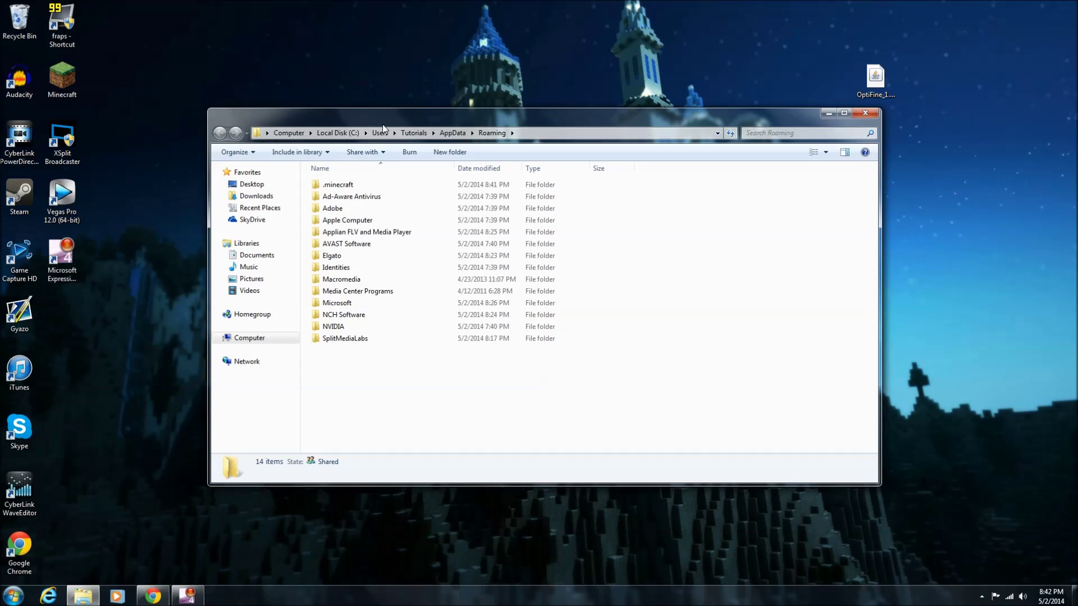
click(340, 187)
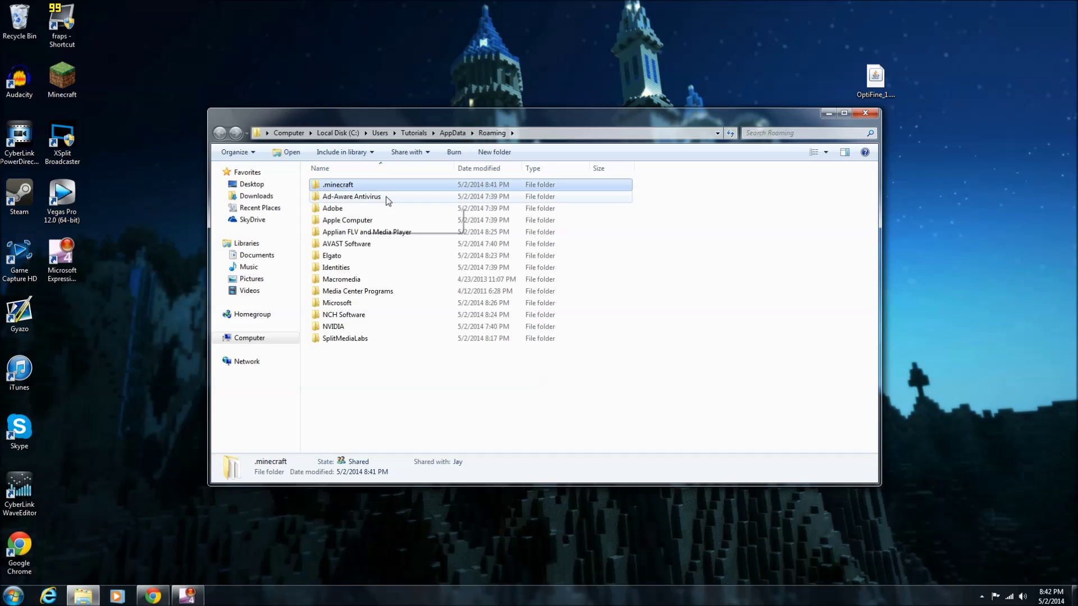
double_click(351, 188)
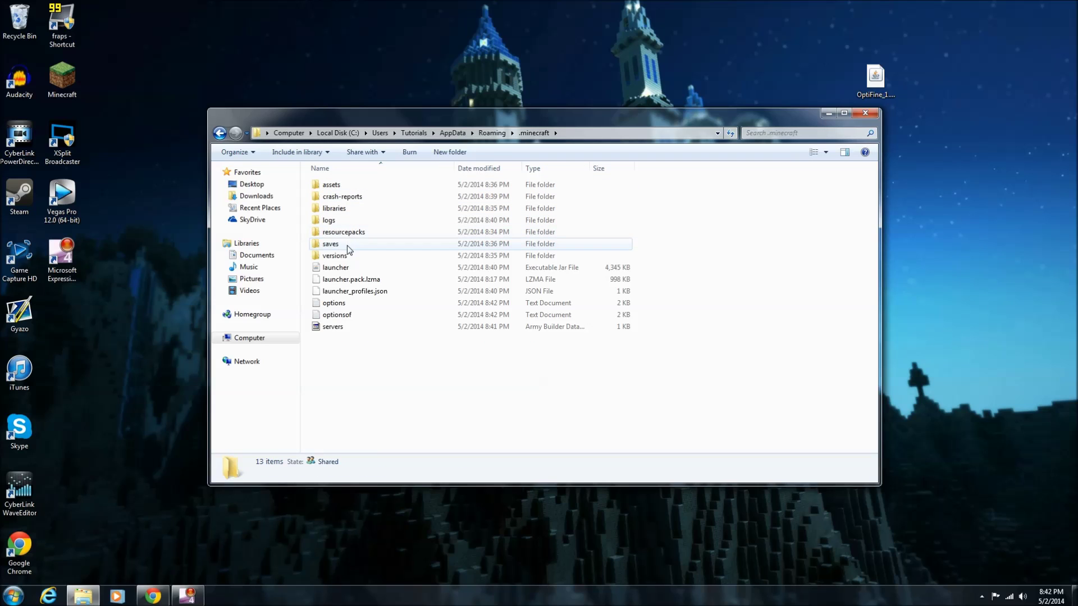
double_click(344, 255)
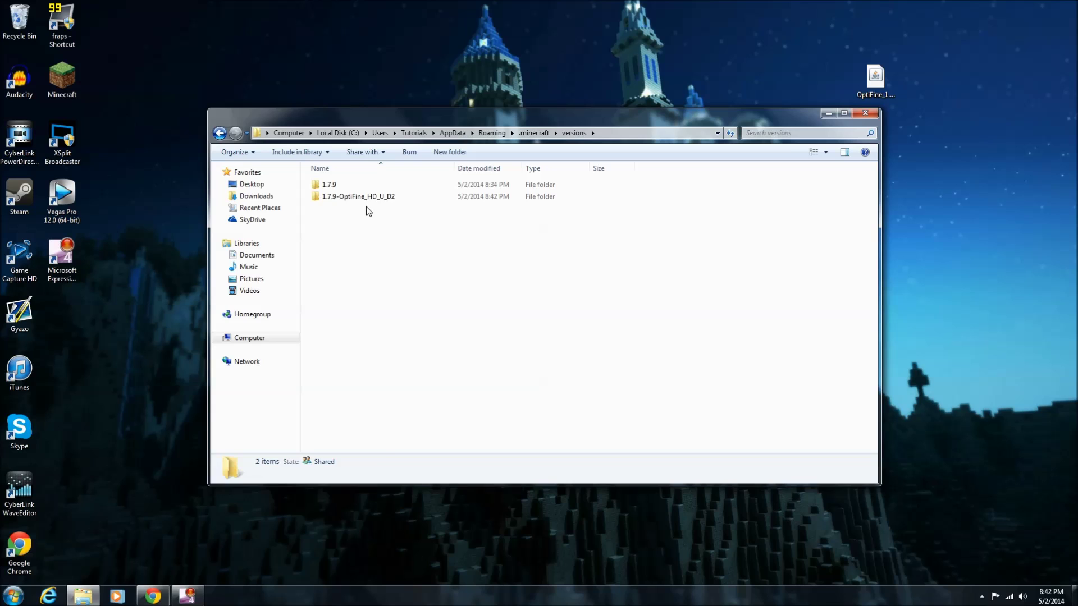
- Examine the files inside the 1.7.9-OptiFine_HD_U_D2 folder, go back to the versions folder and close the window
click(366, 196)
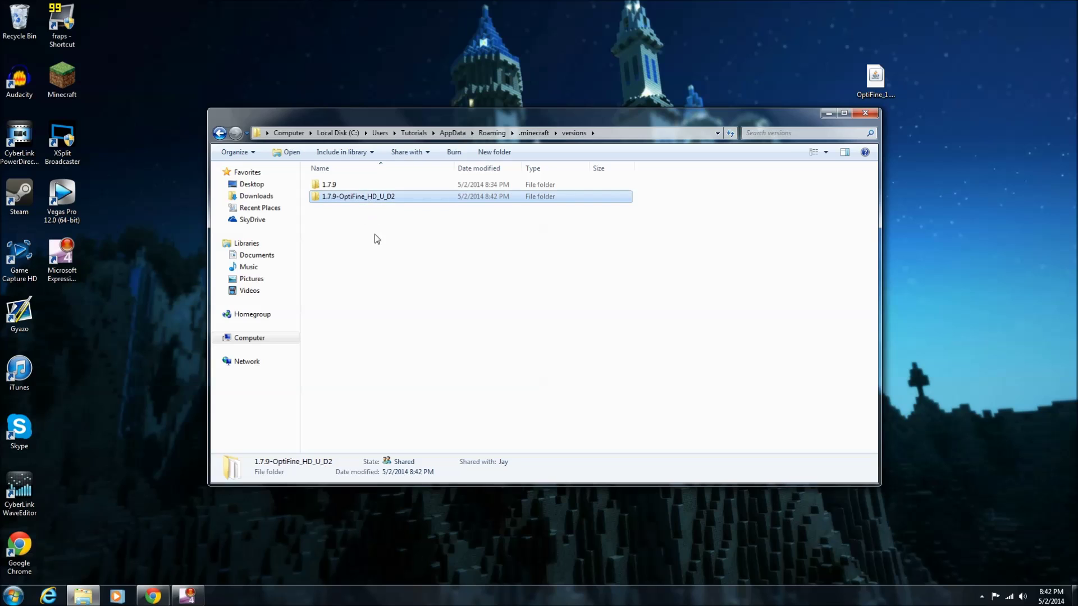
double_click(364, 197)
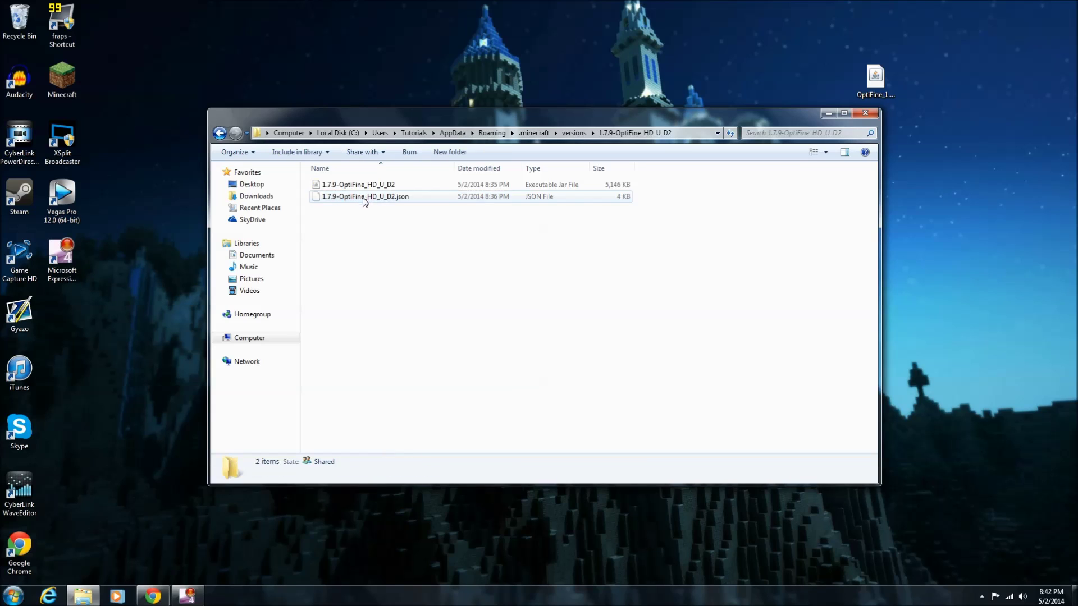
key(ctrl+a)
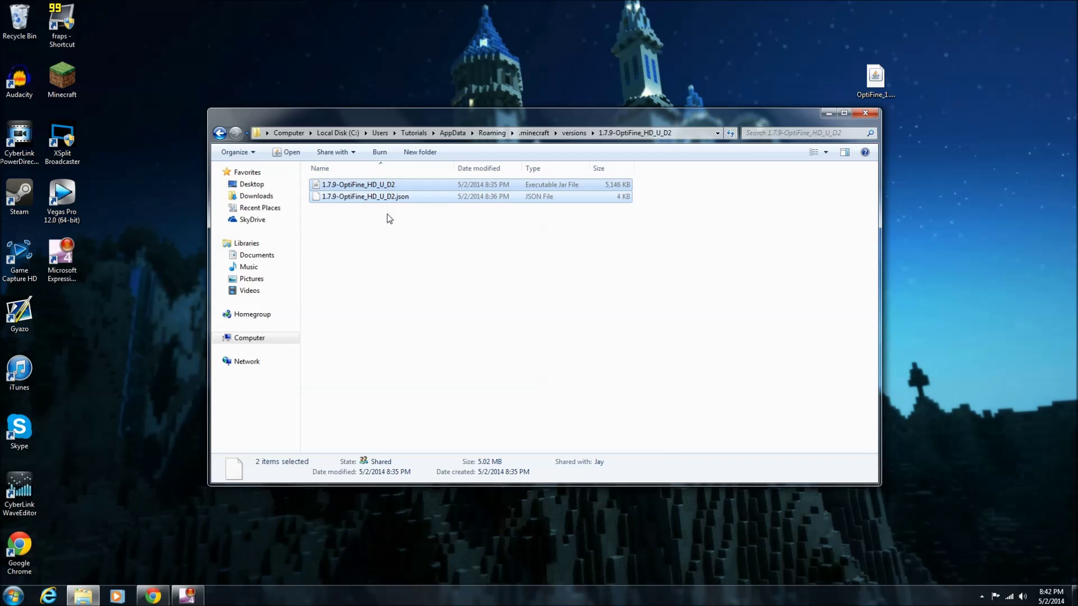
click(389, 219)
key(BackSpace)
click(430, 257)
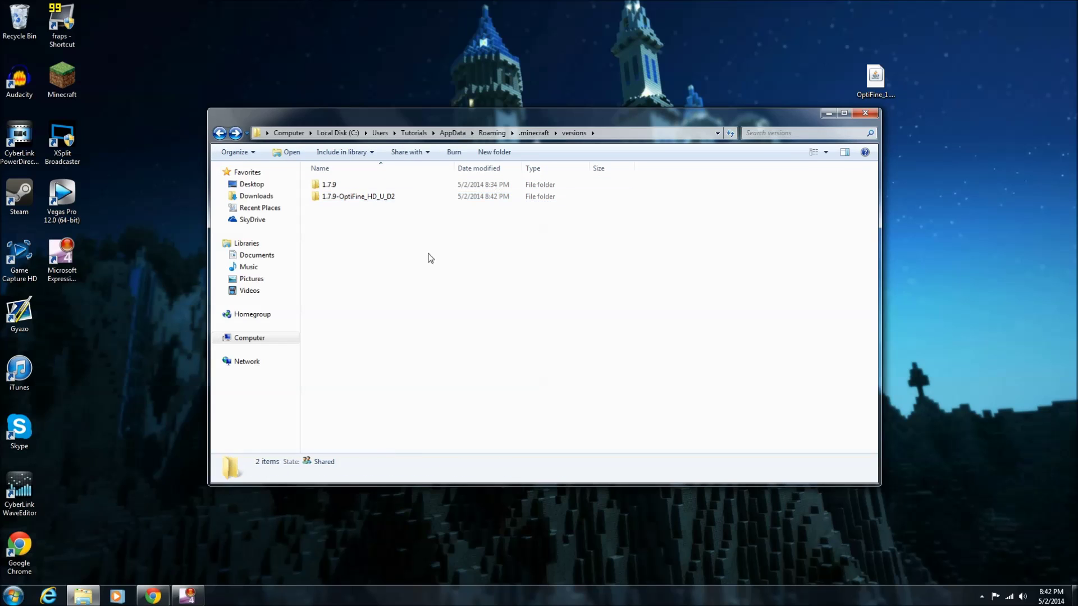
click(864, 115)
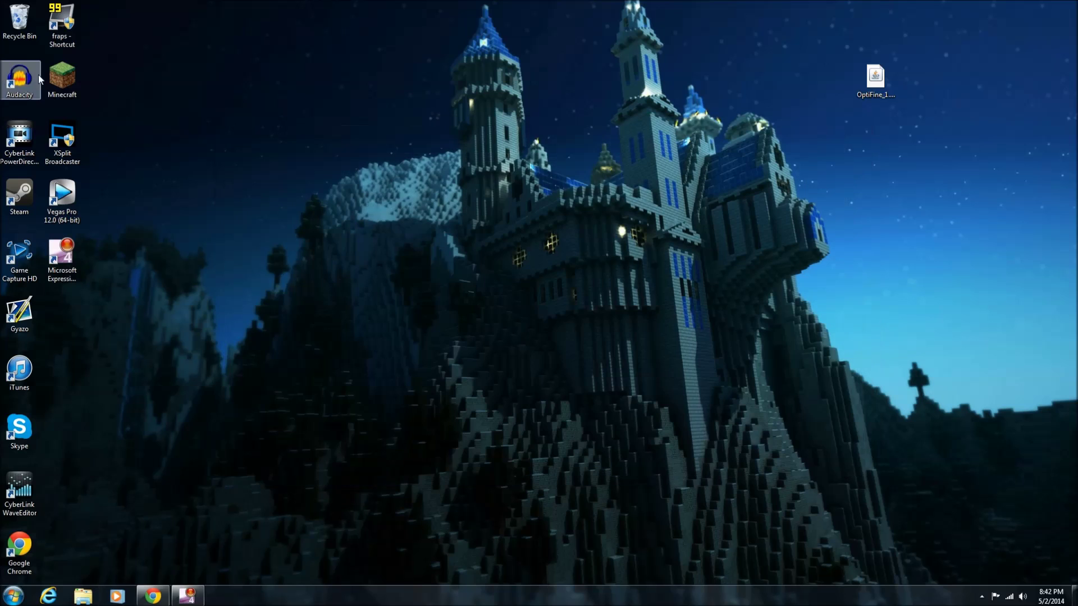
- Open the Minecraft launcher, select the OptiFine profile and check its version 1.7.9-OptiFine_HD_U_D2 in the profile editor without saving
click(62, 79)
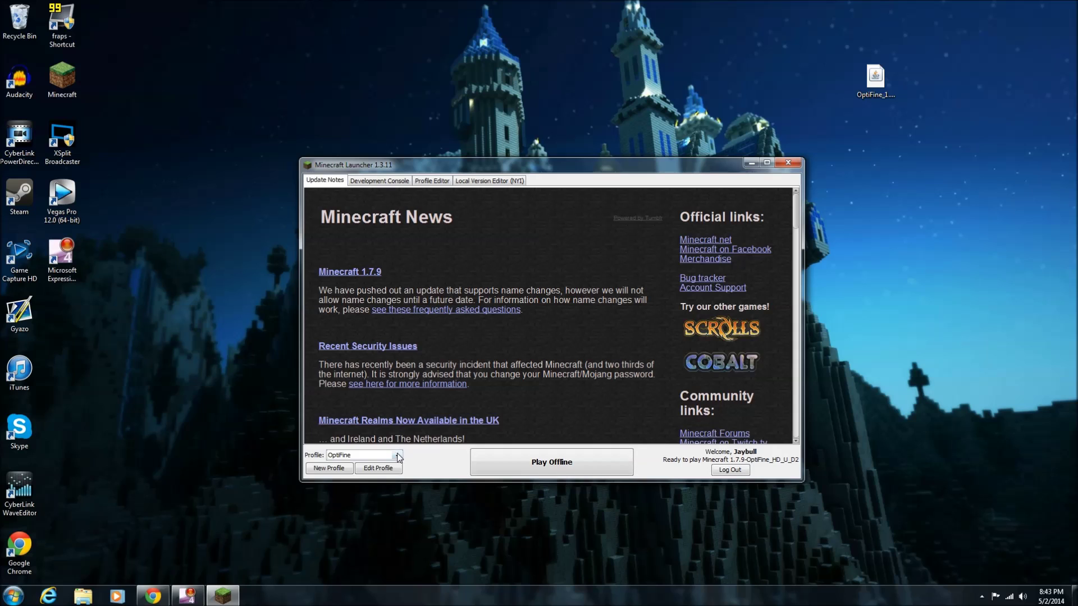
click(397, 456)
click(392, 475)
click(373, 470)
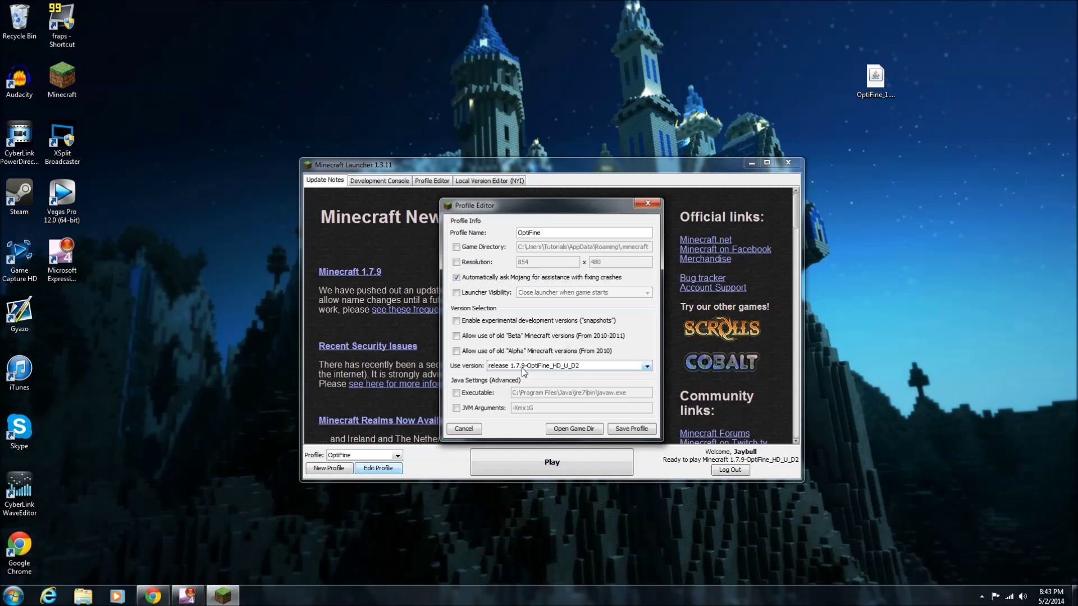
click(557, 369)
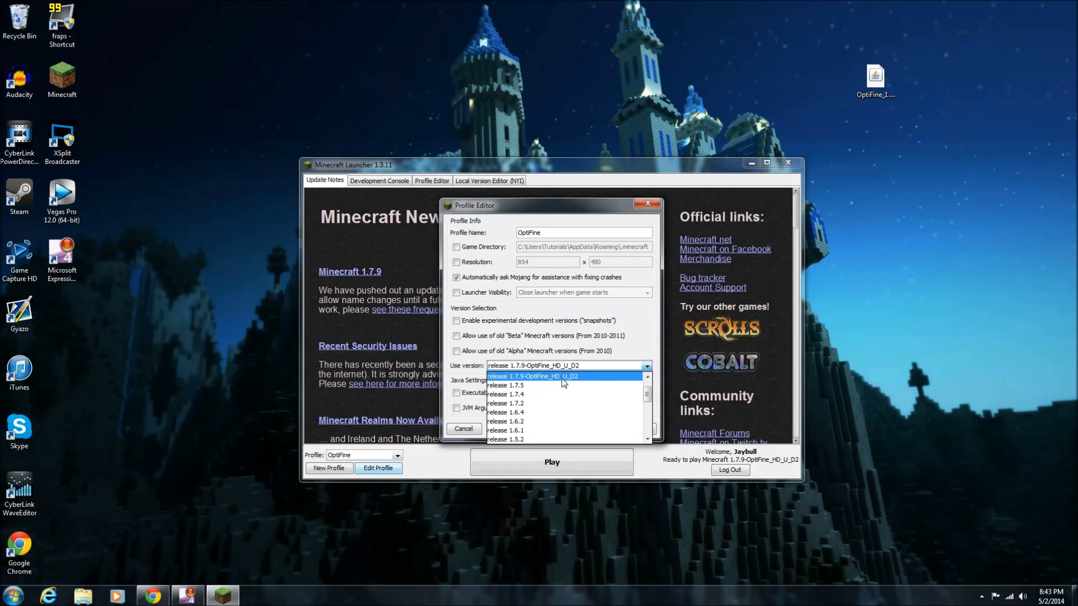
click(621, 357)
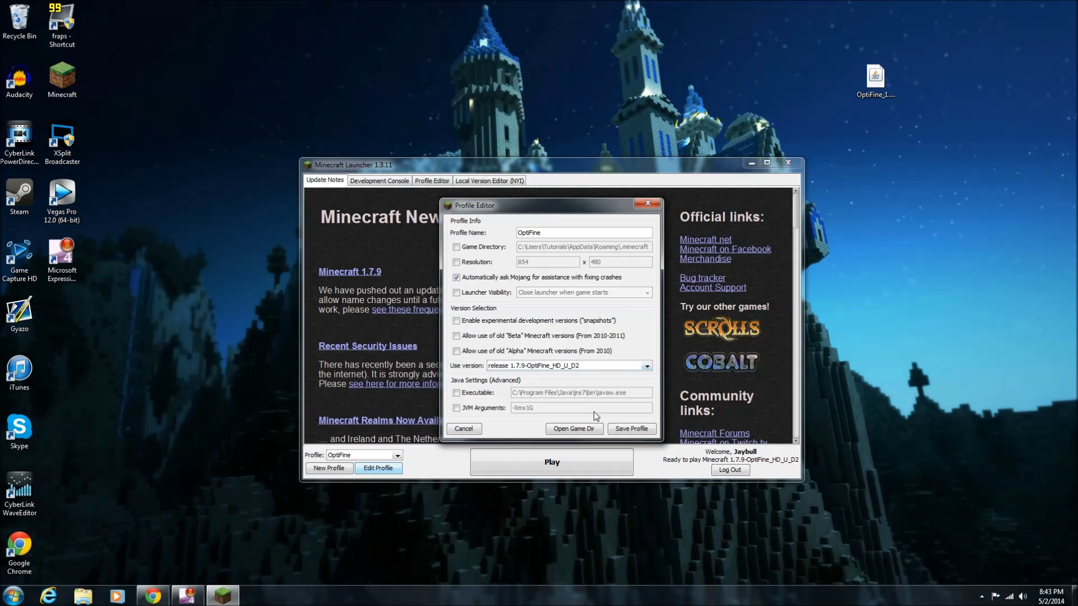
click(648, 204)
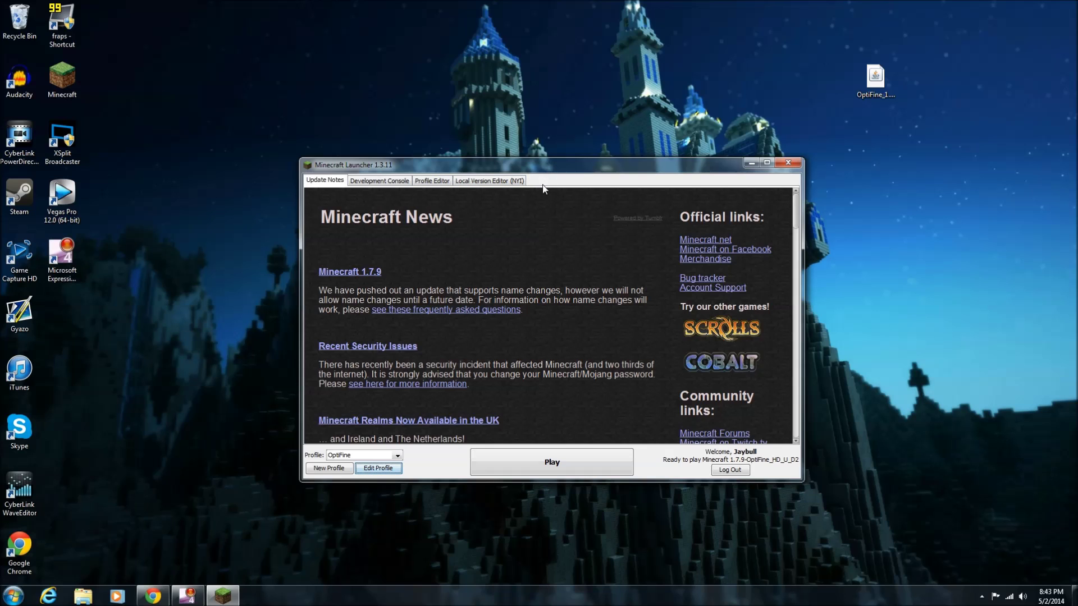
- Check the 1.7.9-OptiFine_HD_U_D2 entry among the launcher's local versions and return to the update notes in a restored window
double_click(557, 164)
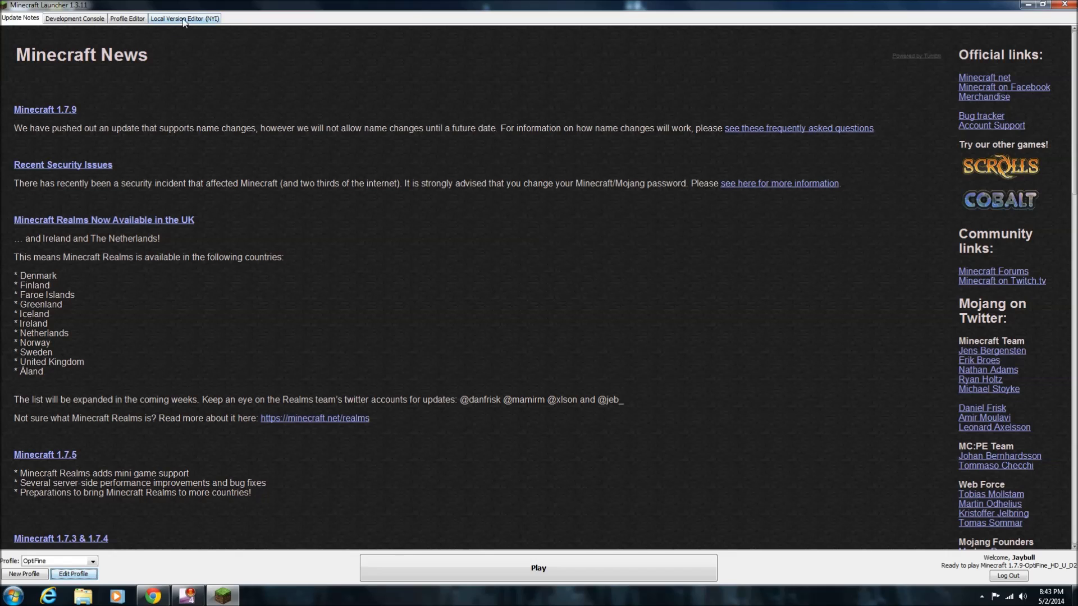
click(198, 17)
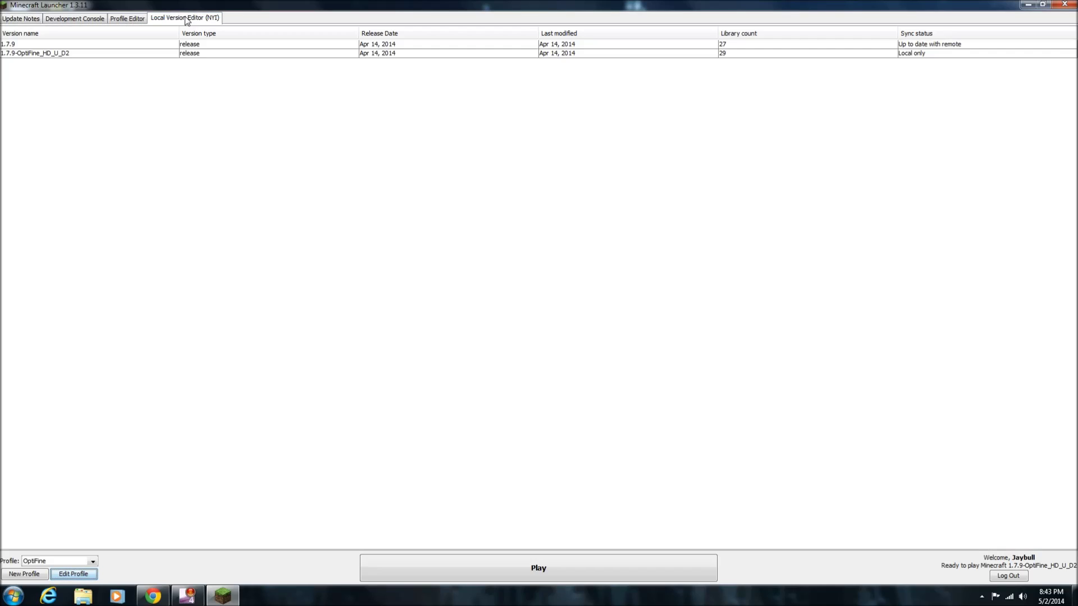
click(87, 53)
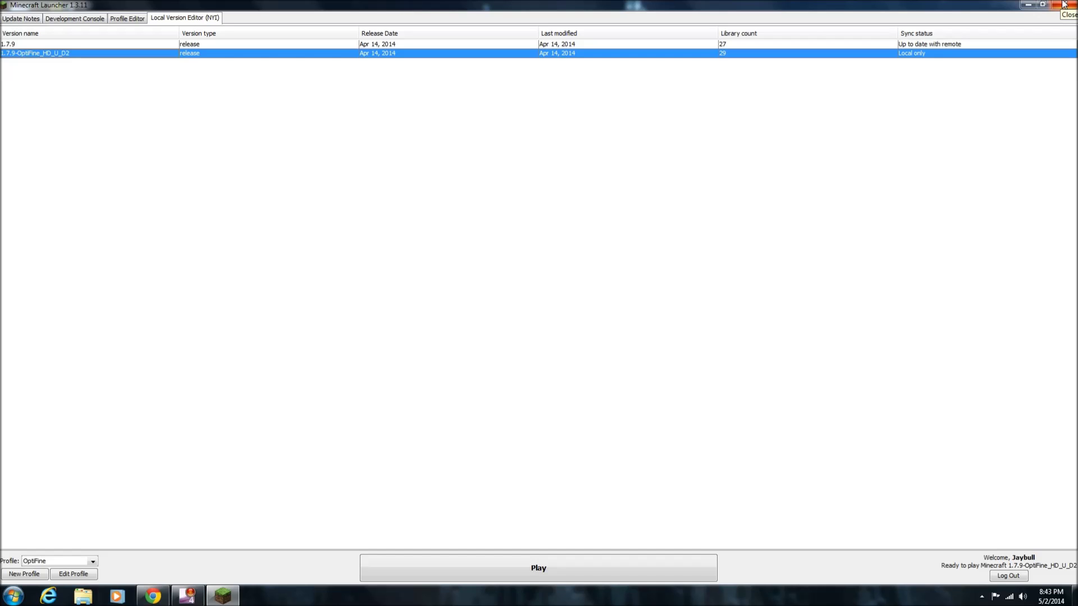
double_click(245, 5)
click(323, 181)
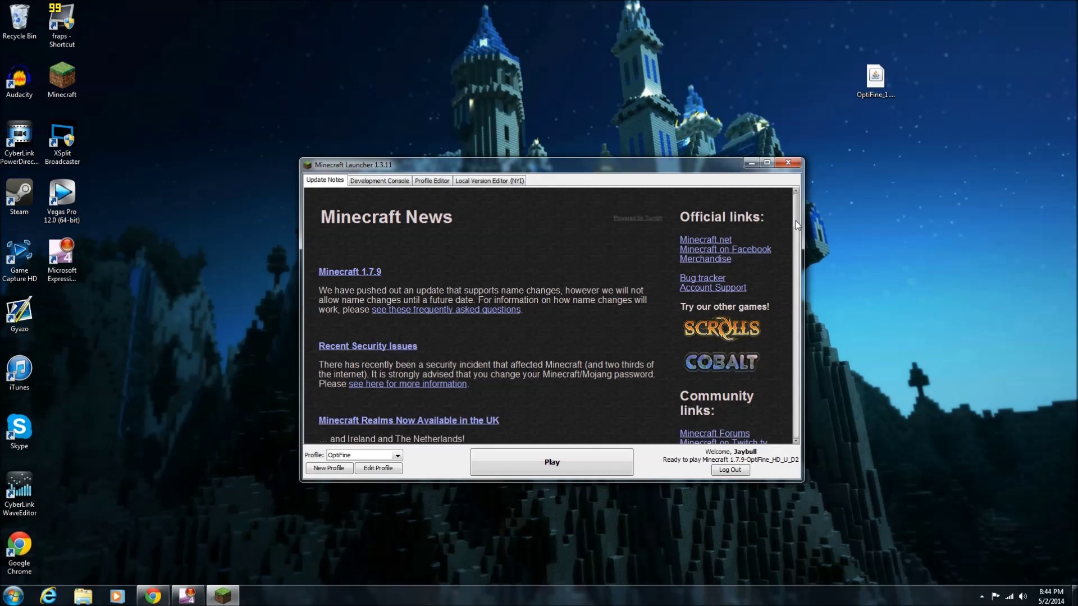
drag(796, 221, 802, 198)
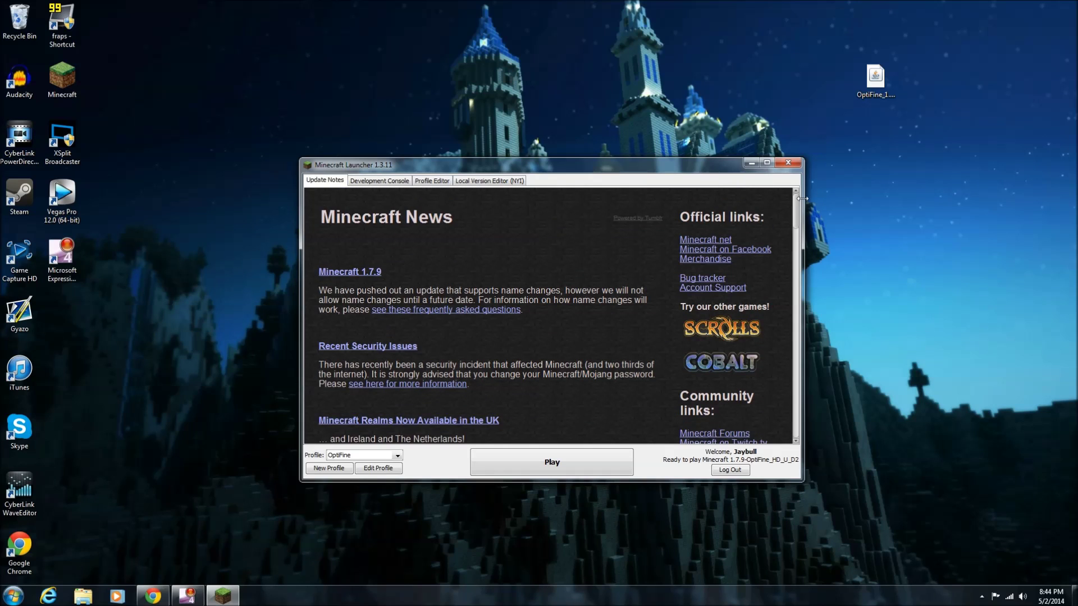